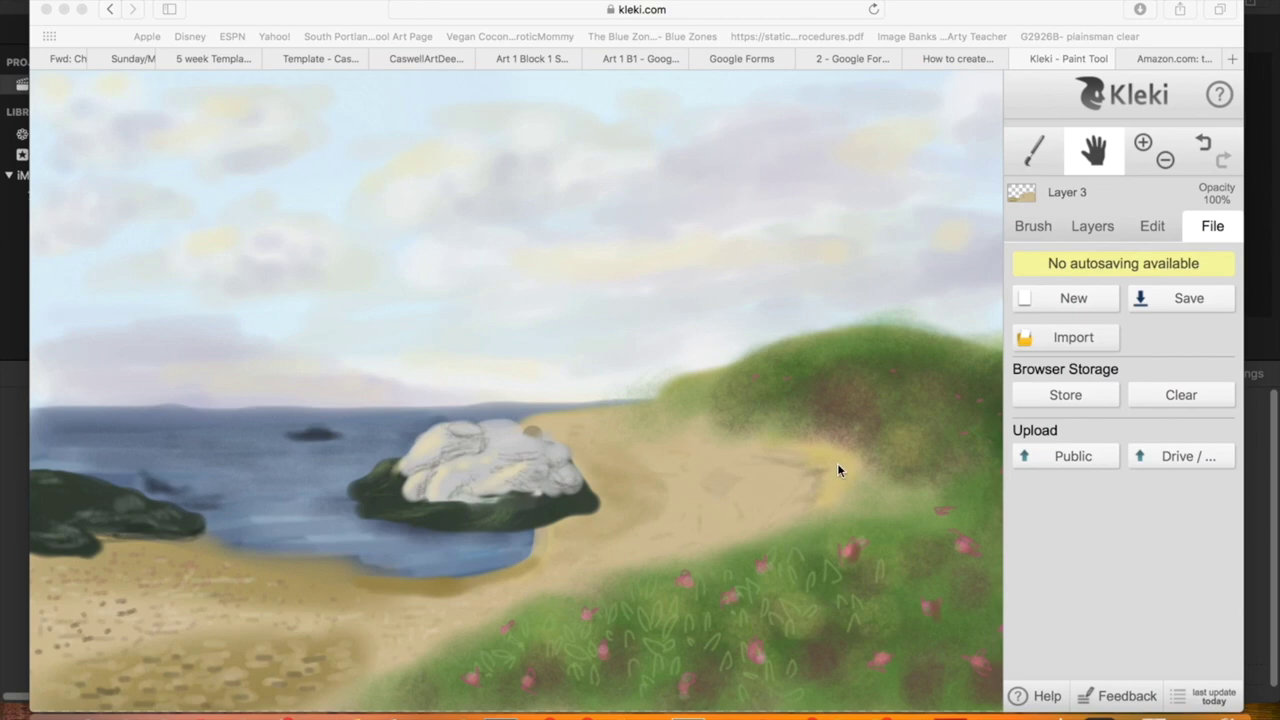
# - Show the painting's layer list, preview the top layer and select Layer 4
pyautogui.click(1098, 229)
pyautogui.click(1098, 229)
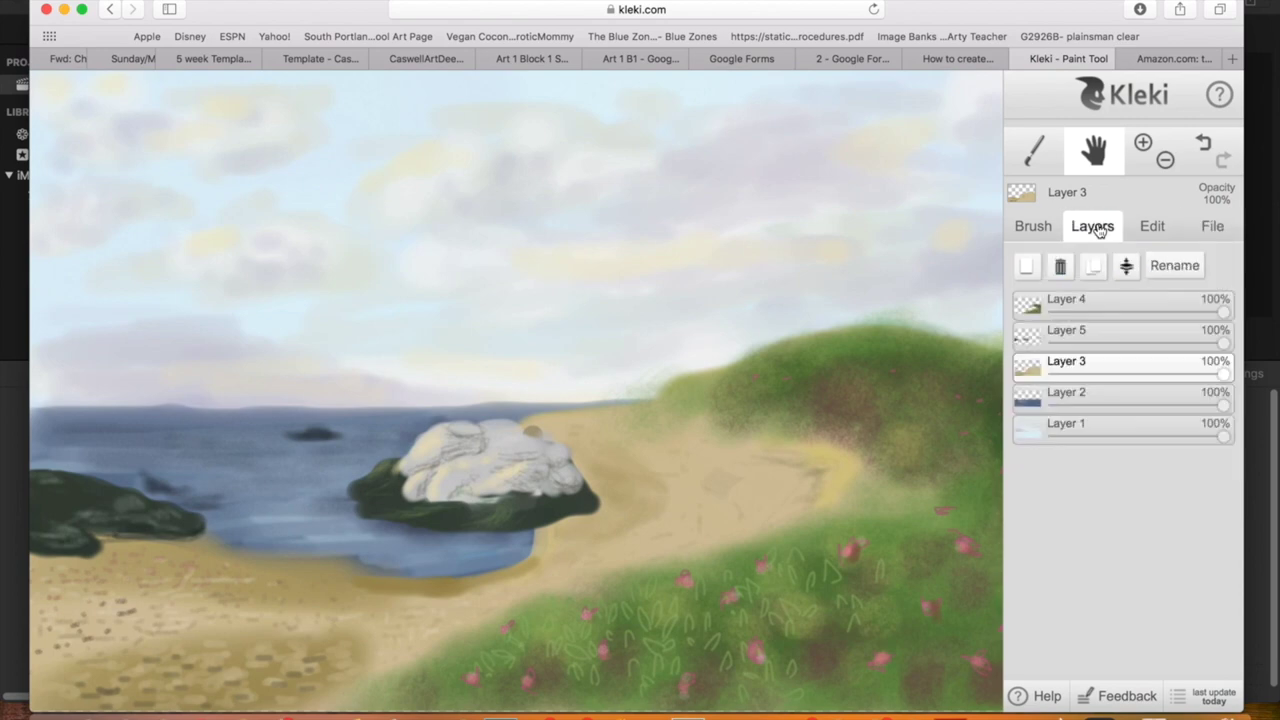
pyautogui.moveTo(1019, 305)
pyautogui.click(1087, 302)
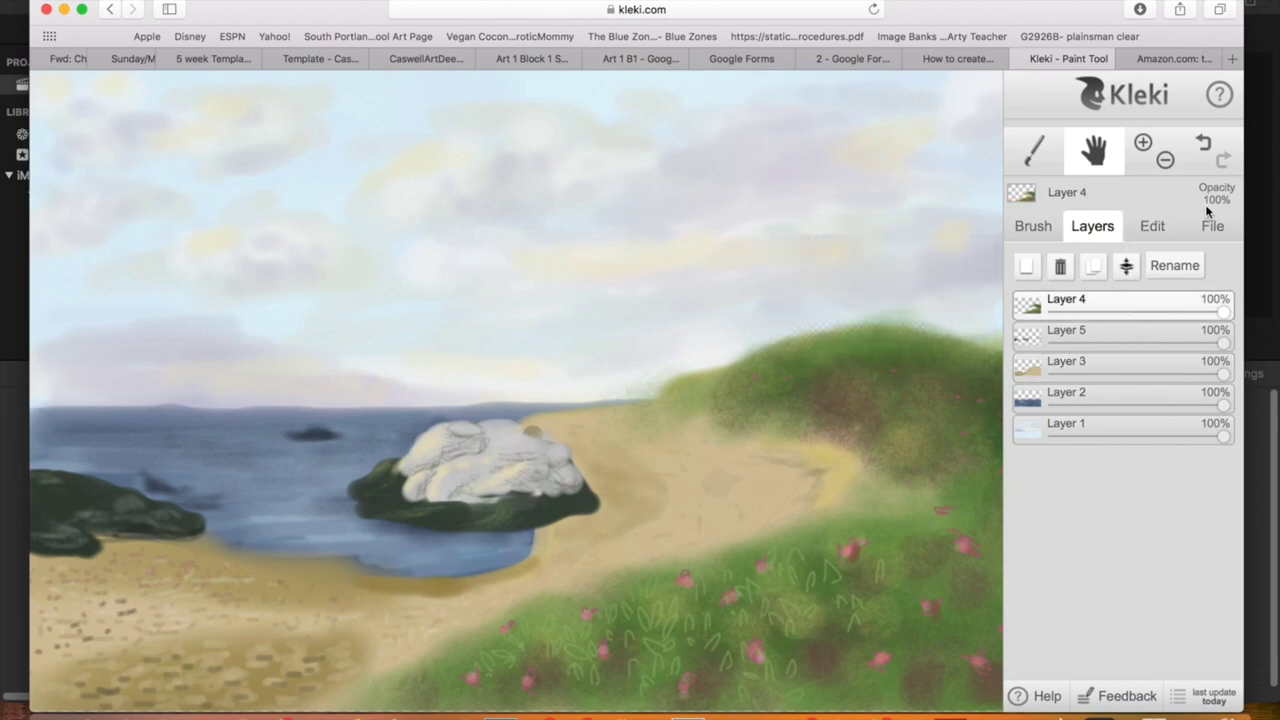
# - Try erasing a diagonal strip through the green hill on Layer 4 with a size 60 eraser, and undo the stroke
pyautogui.click(1040, 227)
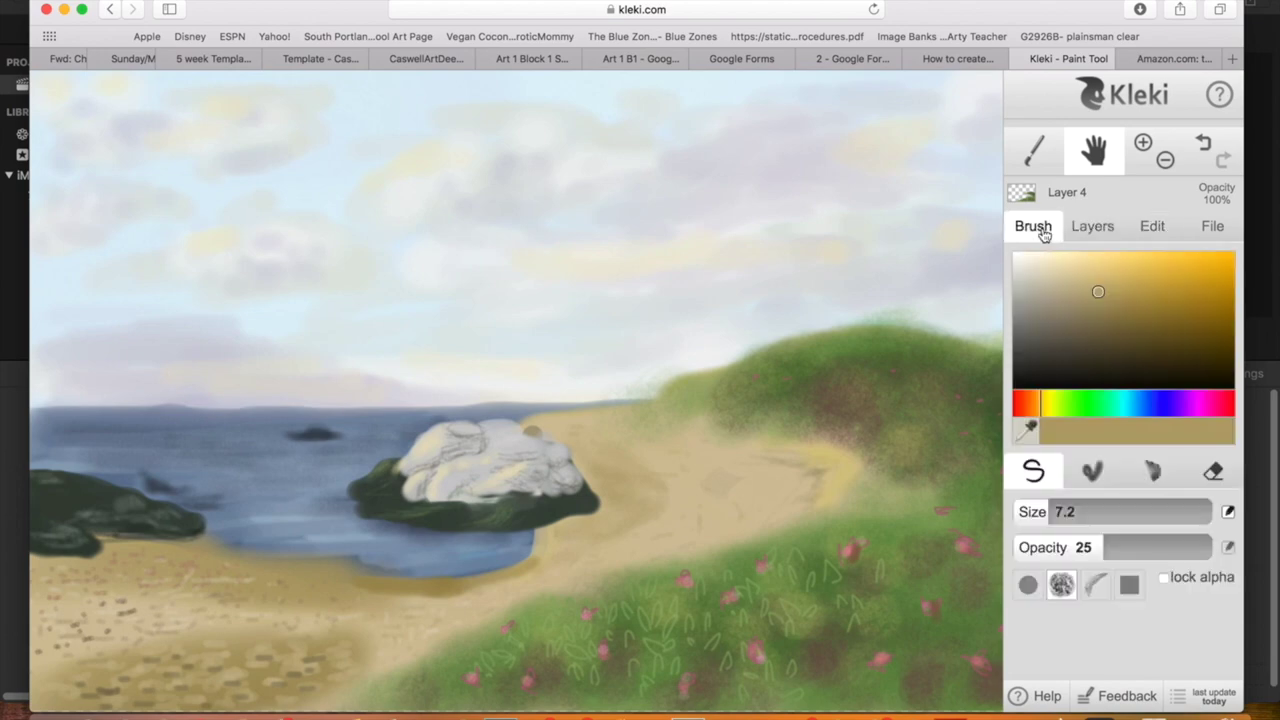
pyautogui.click(1213, 470)
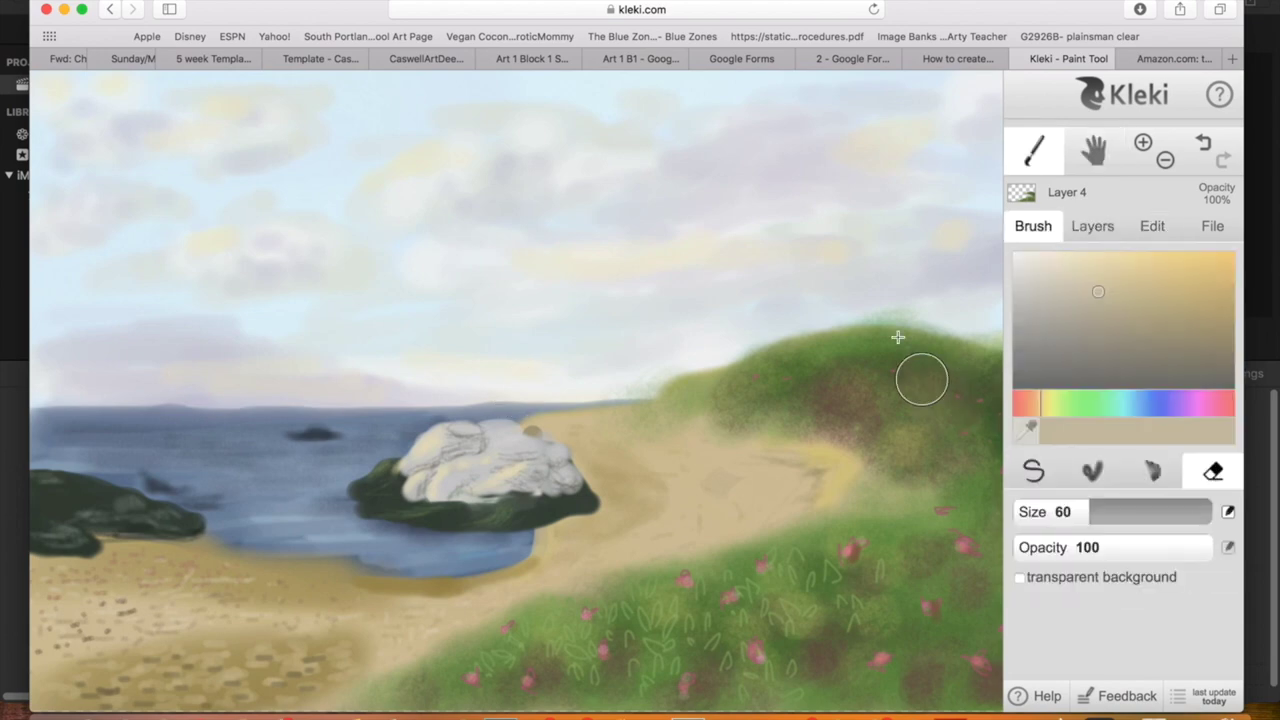
pyautogui.moveTo(905, 312)
pyautogui.mouseDown()
pyautogui.moveTo(840, 403)
pyautogui.moveTo(740, 494)
pyautogui.moveTo(820, 443)
pyautogui.moveTo(877, 360)
pyautogui.mouseUp()
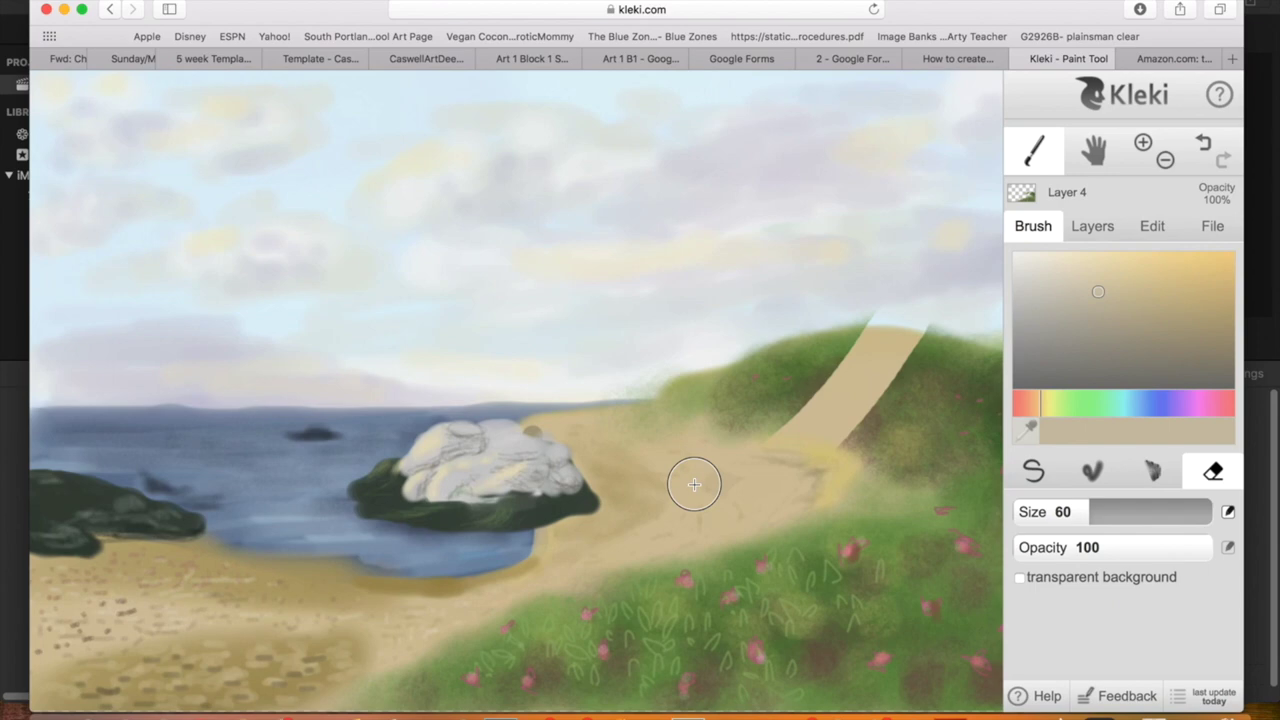
pyautogui.click(1204, 144)
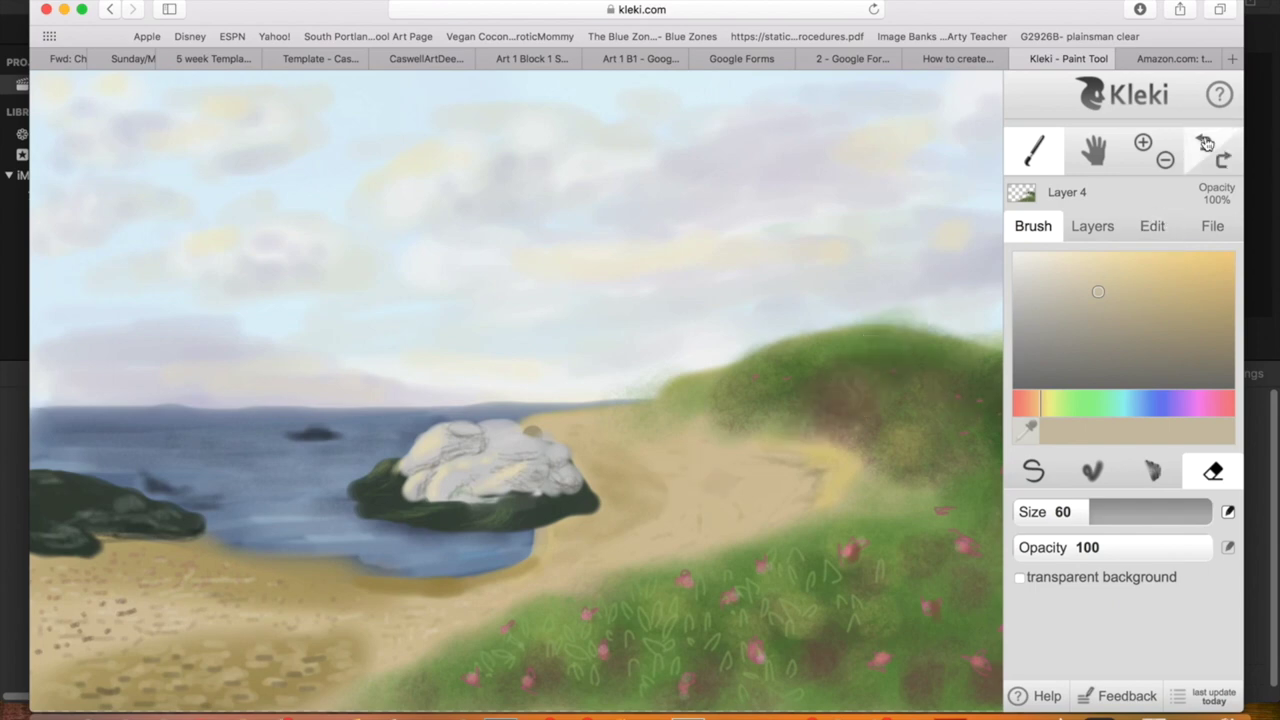
# - Select Layer 5 and preview the individual contents of Layers 5, 3, 2 and 1
pyautogui.click(1088, 224)
pyautogui.moveTo(1022, 338)
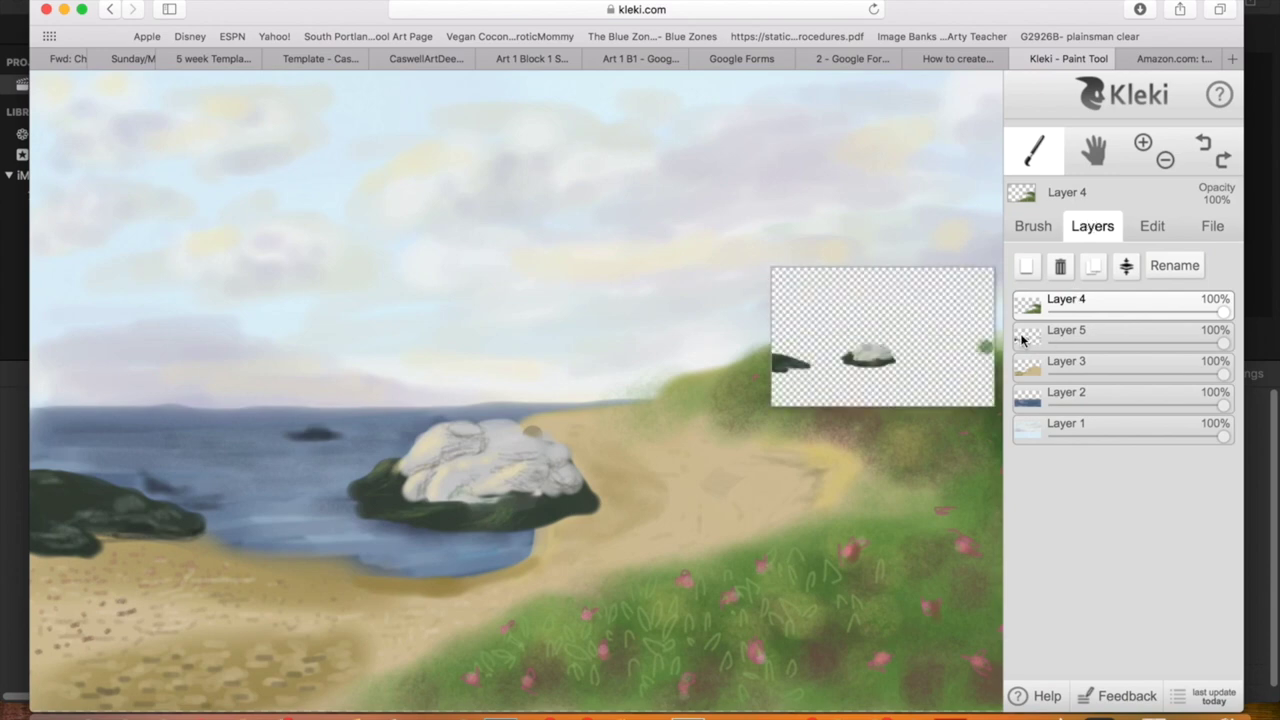
pyautogui.click(1022, 340)
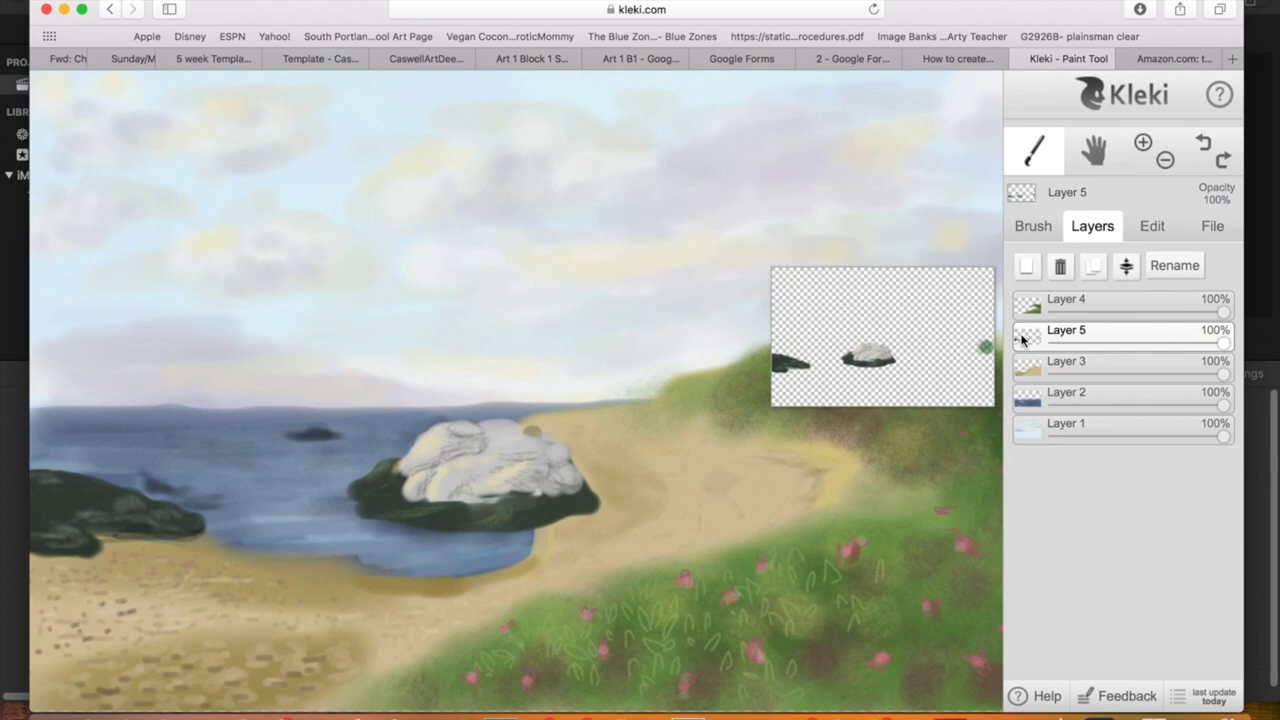
pyautogui.moveTo(1025, 372)
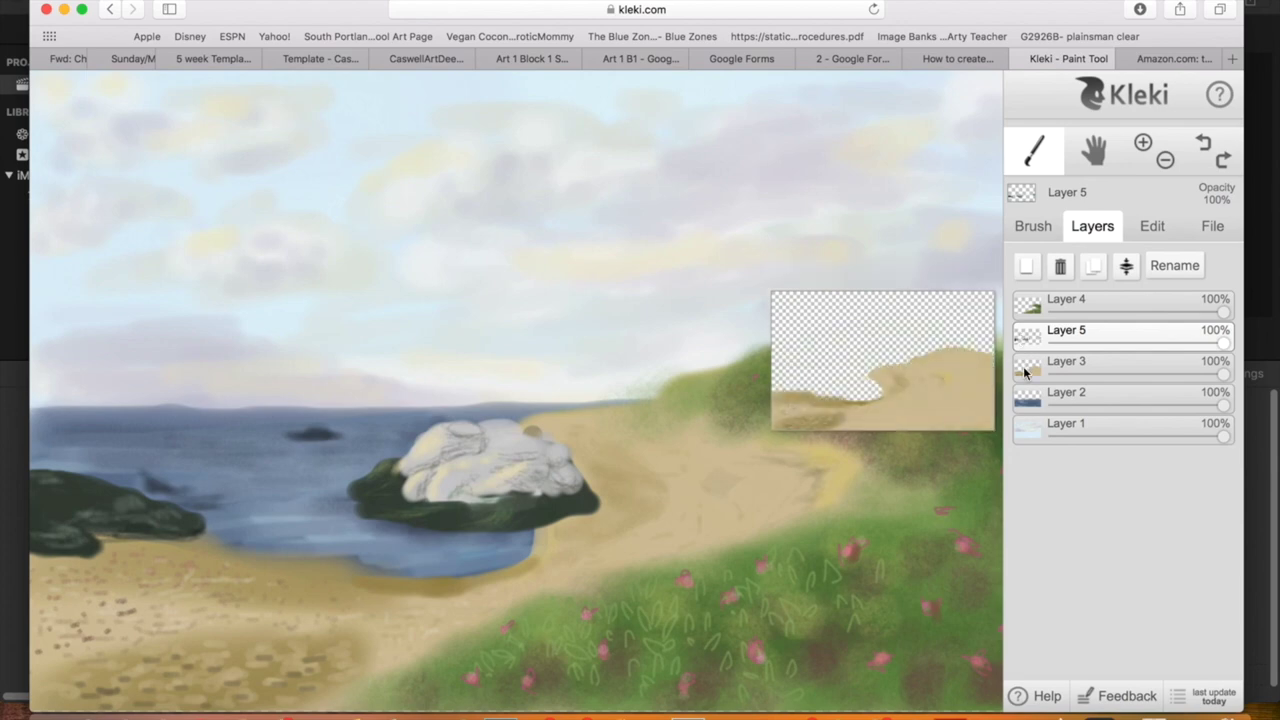
pyautogui.moveTo(1025, 398)
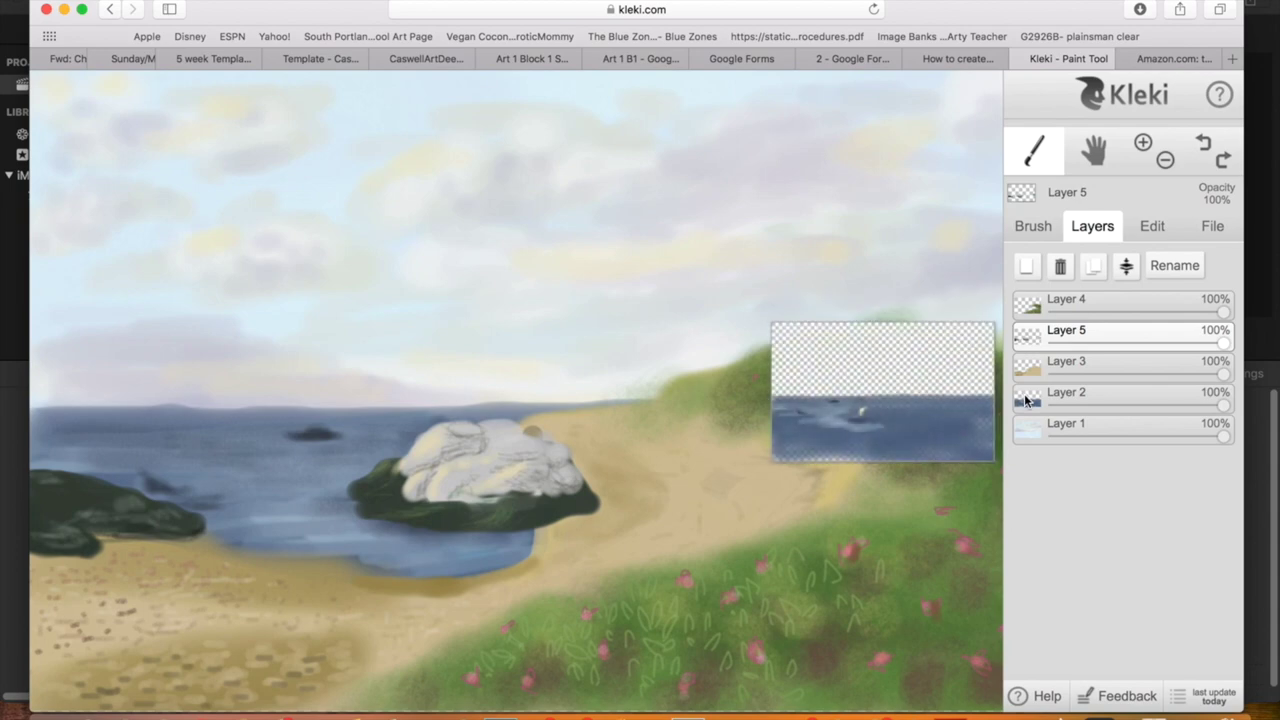
pyautogui.moveTo(1024, 426)
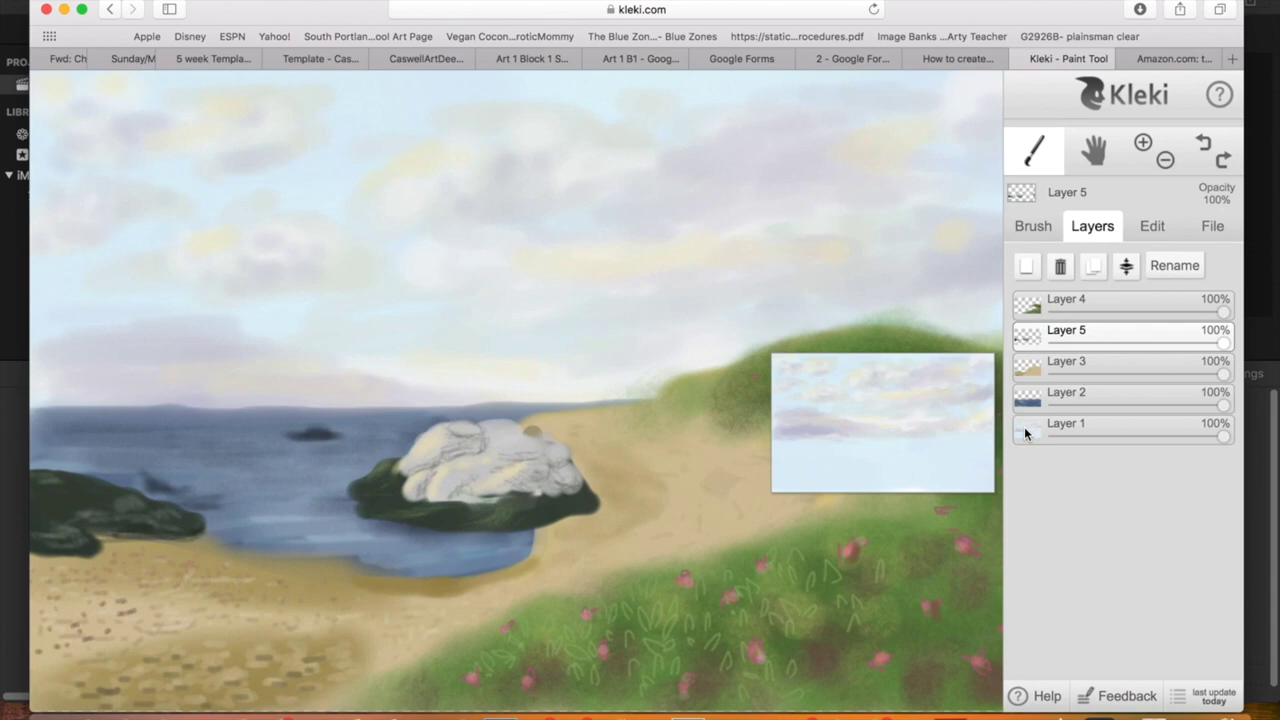
# - Select Layer 1 and set up the blending brush in deep blue with size 58 and opacity 72
pyautogui.click(1024, 432)
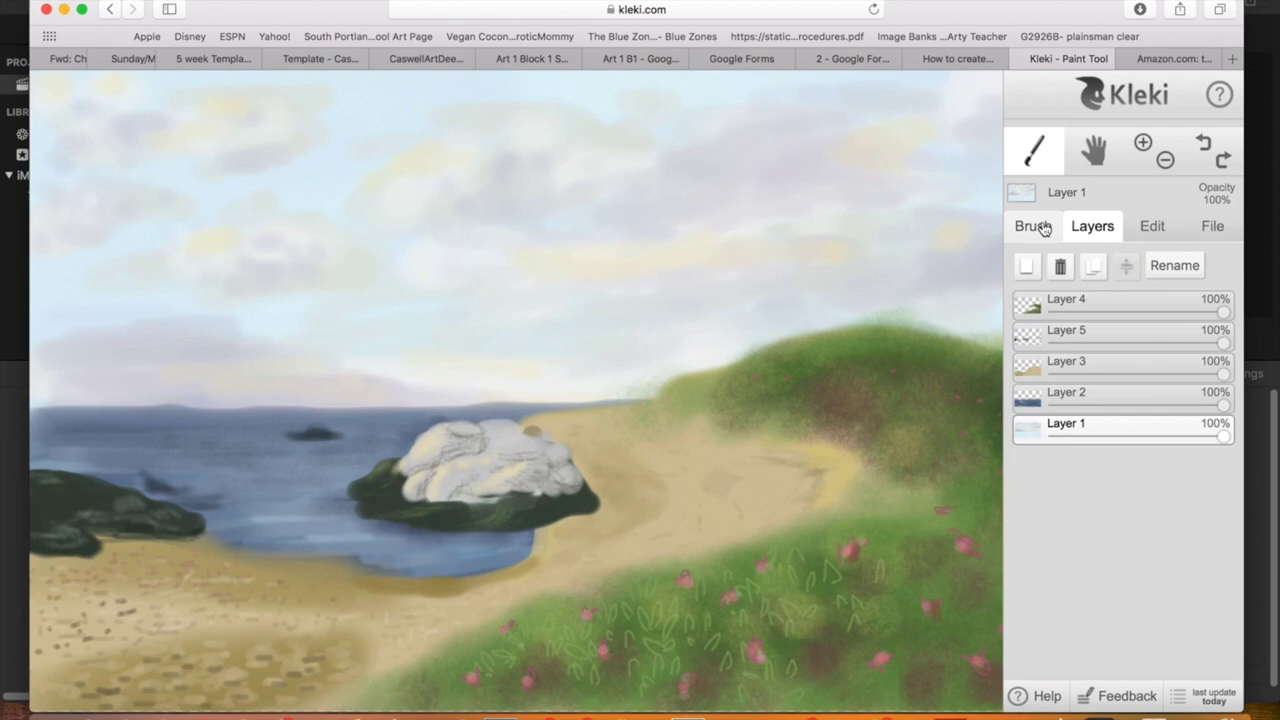
pyautogui.click(1042, 228)
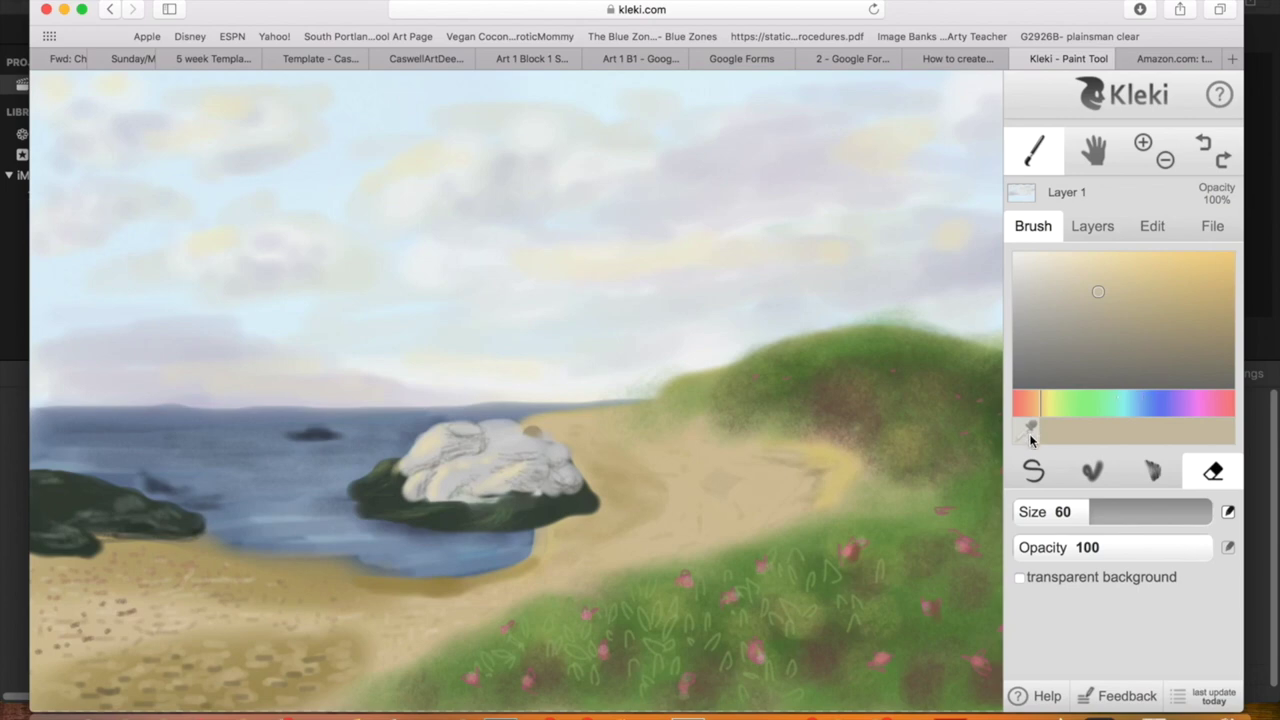
pyautogui.click(1058, 472)
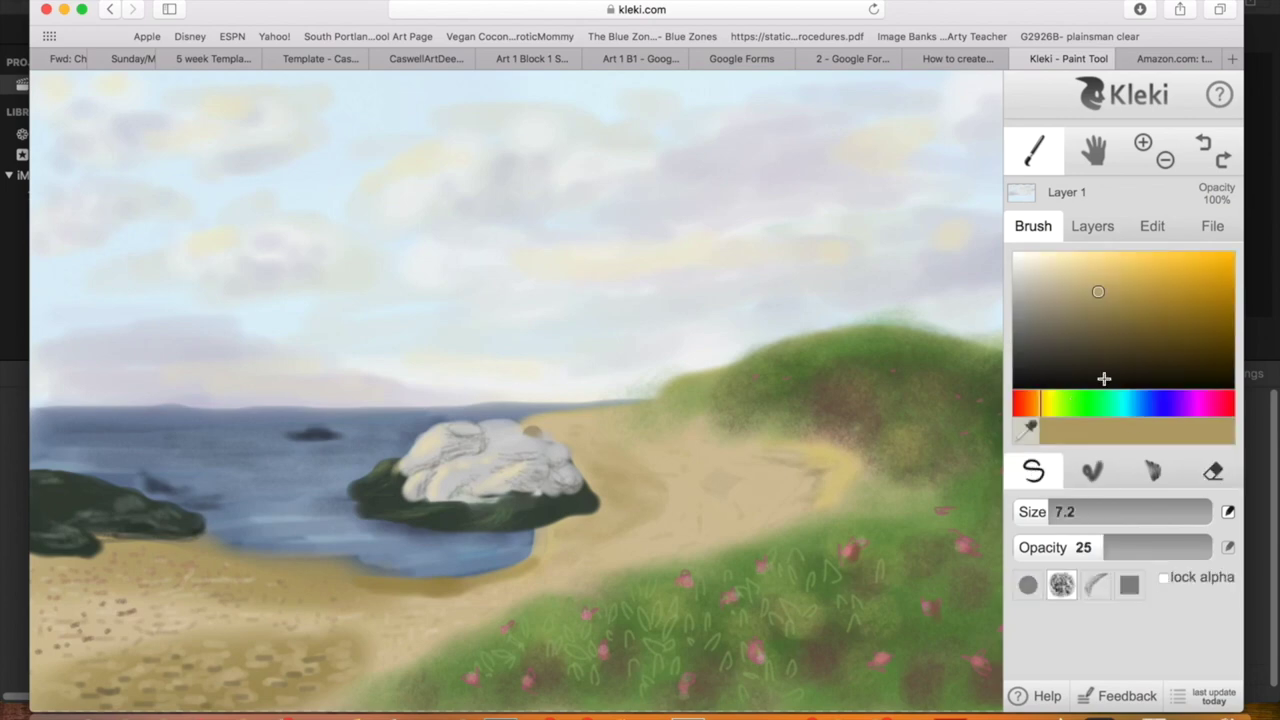
pyautogui.click(1093, 471)
pyautogui.click(1162, 404)
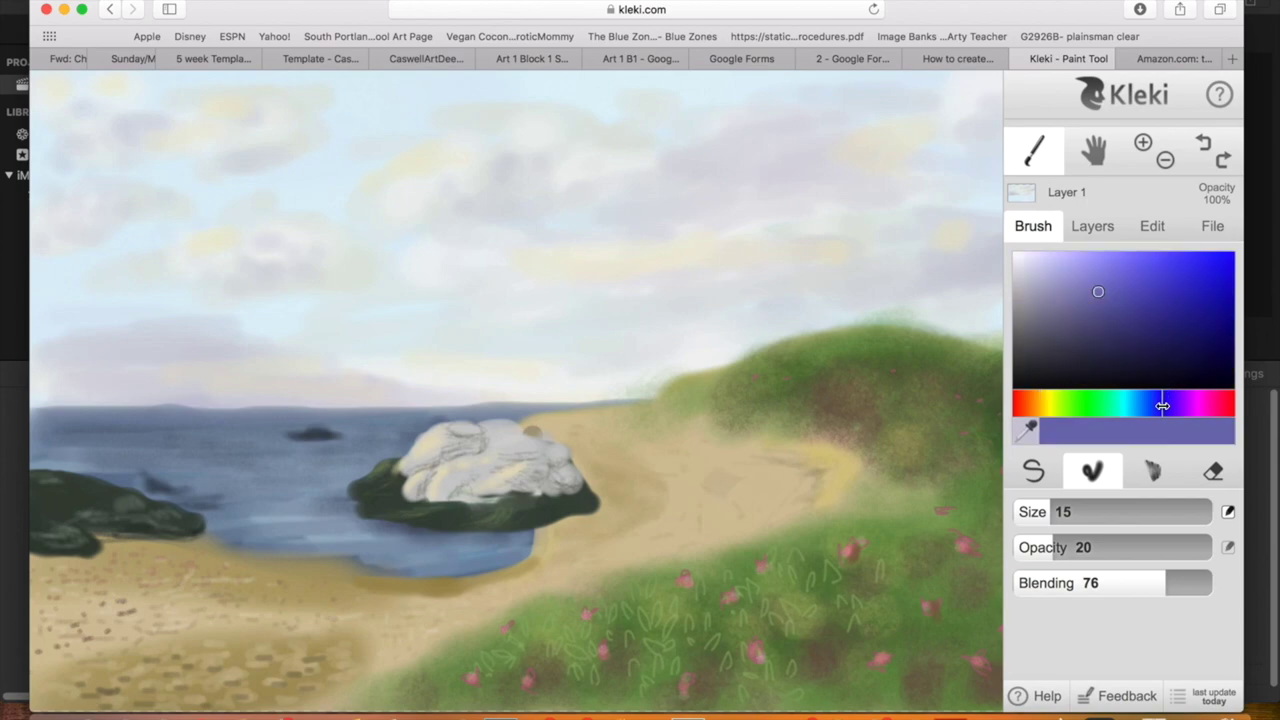
pyautogui.click(1151, 291)
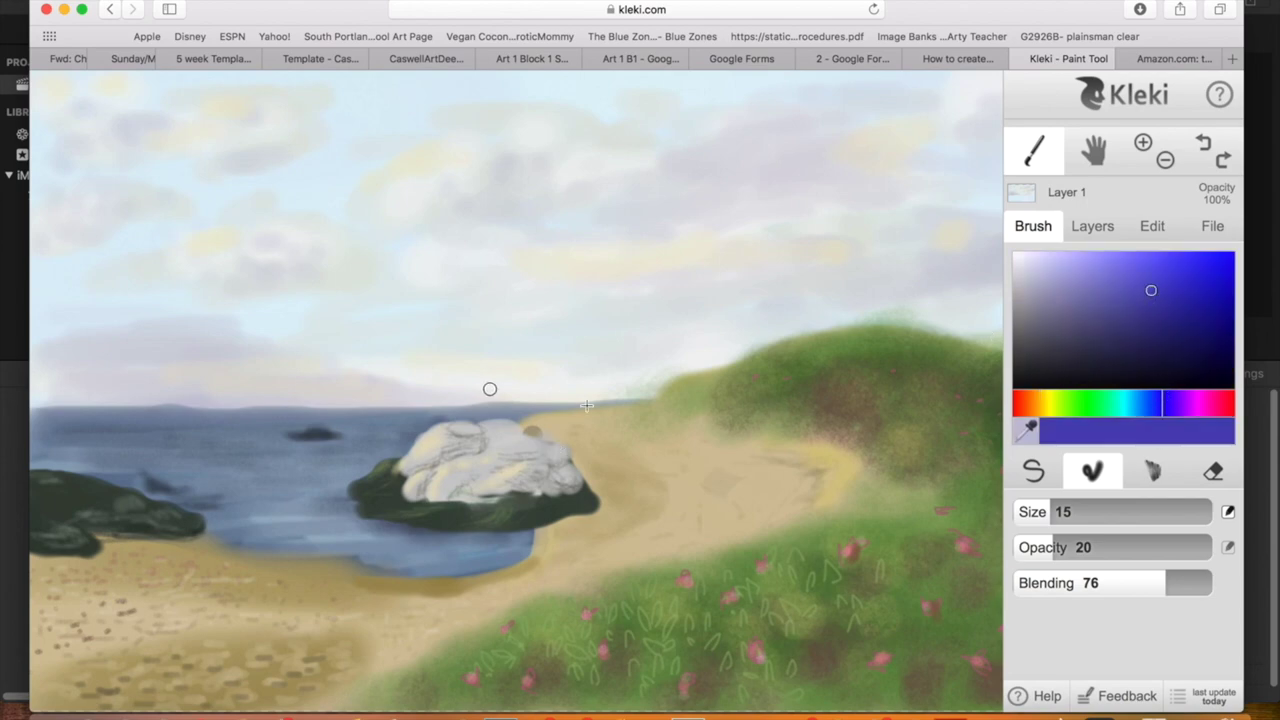
pyautogui.moveTo(1049, 517); pyautogui.dragTo(1088, 512)
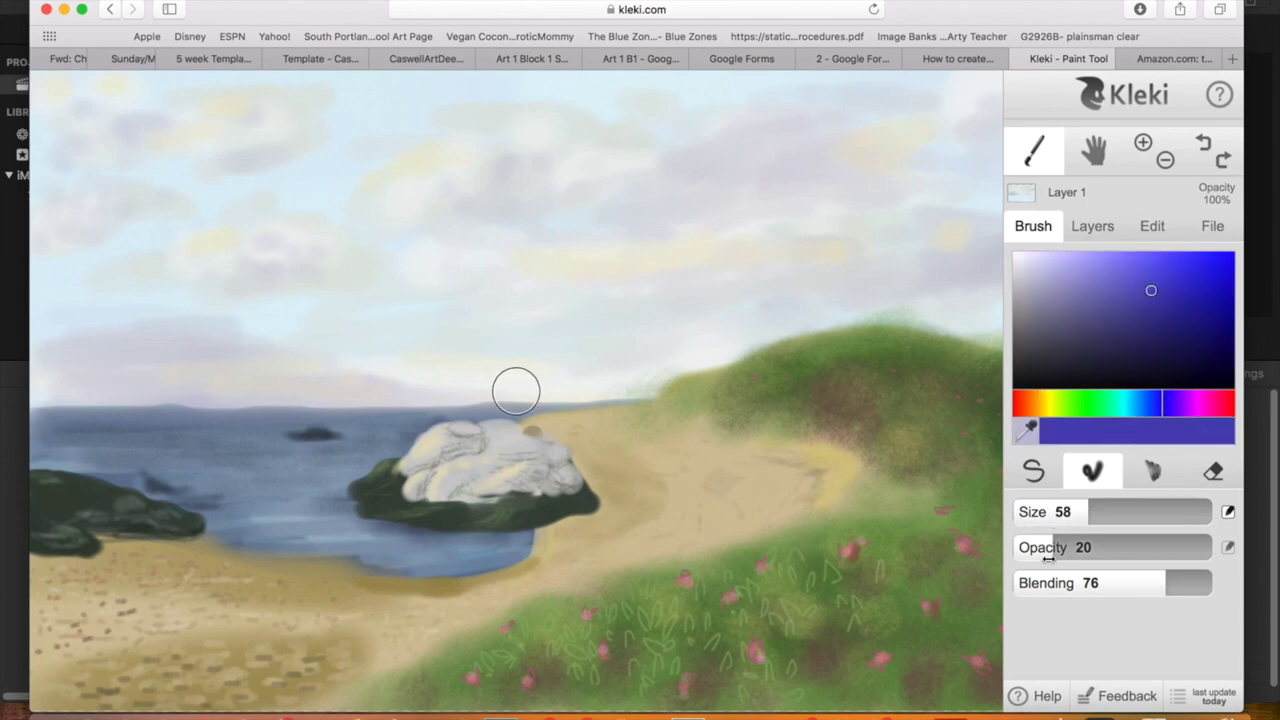
pyautogui.moveTo(1050, 558); pyautogui.dragTo(1156, 555)
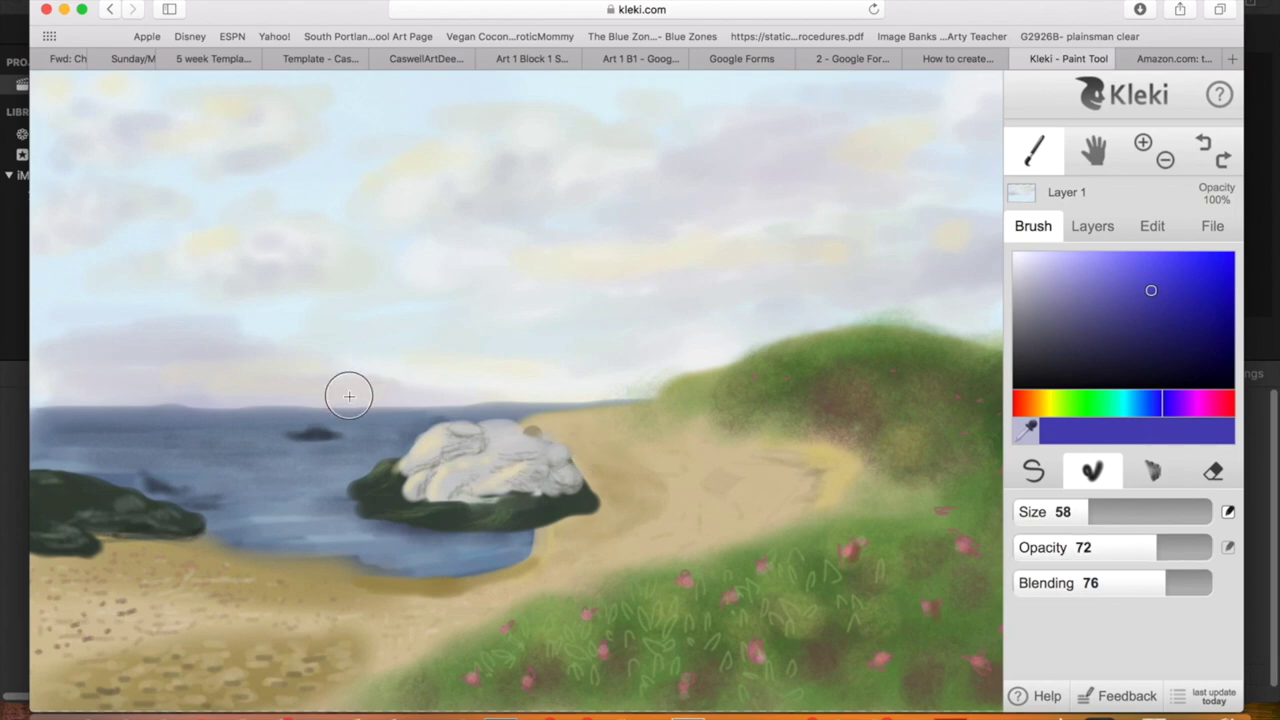
# - Try painting a thick deep blue band along the horizon on Layer 1, and undo the strokes
pyautogui.moveTo(349, 393)
pyautogui.mouseDown()
pyautogui.moveTo(47, 390)
pyautogui.moveTo(328, 401)
pyautogui.moveTo(111, 378)
pyautogui.moveTo(325, 408)
pyautogui.moveTo(211, 445)
pyautogui.moveTo(201, 463)
pyautogui.moveTo(140, 471)
pyautogui.moveTo(100, 470)
pyautogui.moveTo(92, 406)
pyautogui.moveTo(81, 445)
pyautogui.moveTo(351, 408)
pyautogui.moveTo(74, 404)
pyautogui.moveTo(429, 385)
pyautogui.moveTo(411, 390)
pyautogui.moveTo(526, 419)
pyautogui.moveTo(363, 412)
pyautogui.moveTo(541, 416)
pyautogui.moveTo(533, 400)
pyautogui.moveTo(627, 400)
pyautogui.moveTo(274, 397)
pyautogui.moveTo(50, 375)
pyautogui.mouseUp()
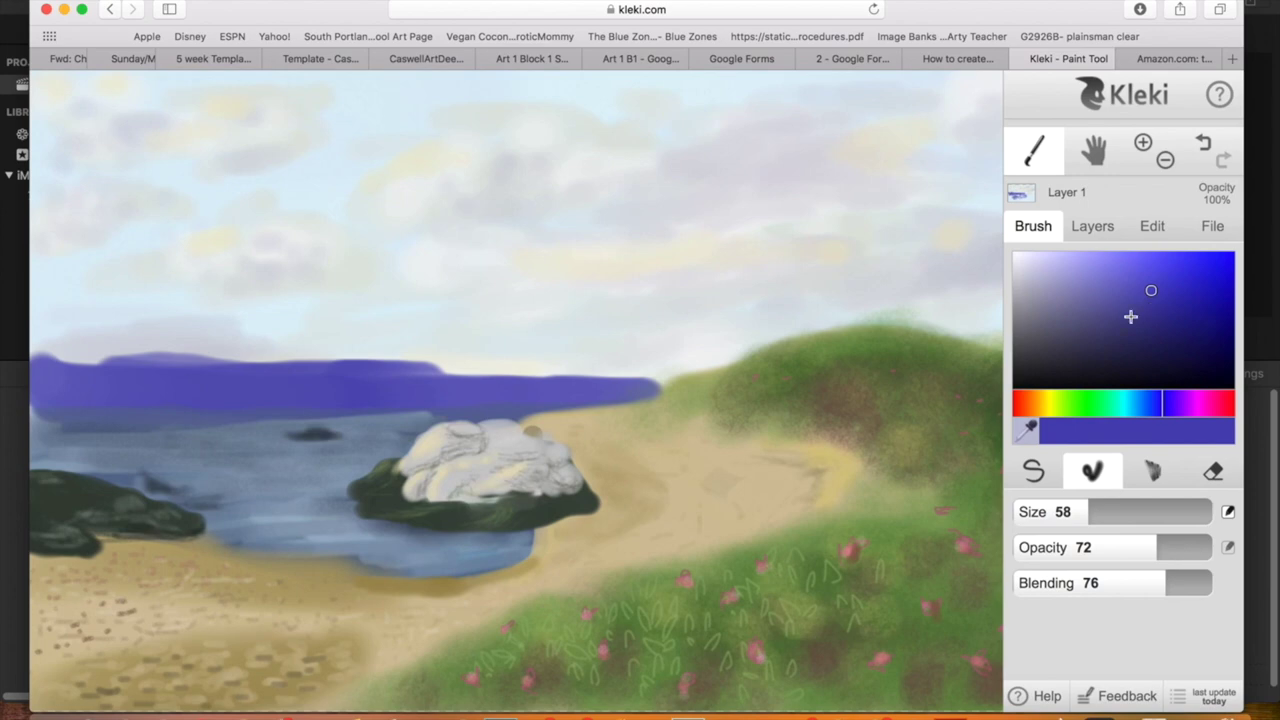
pyautogui.click(1204, 143)
pyautogui.click(1204, 143)
pyautogui.click(1204, 143)
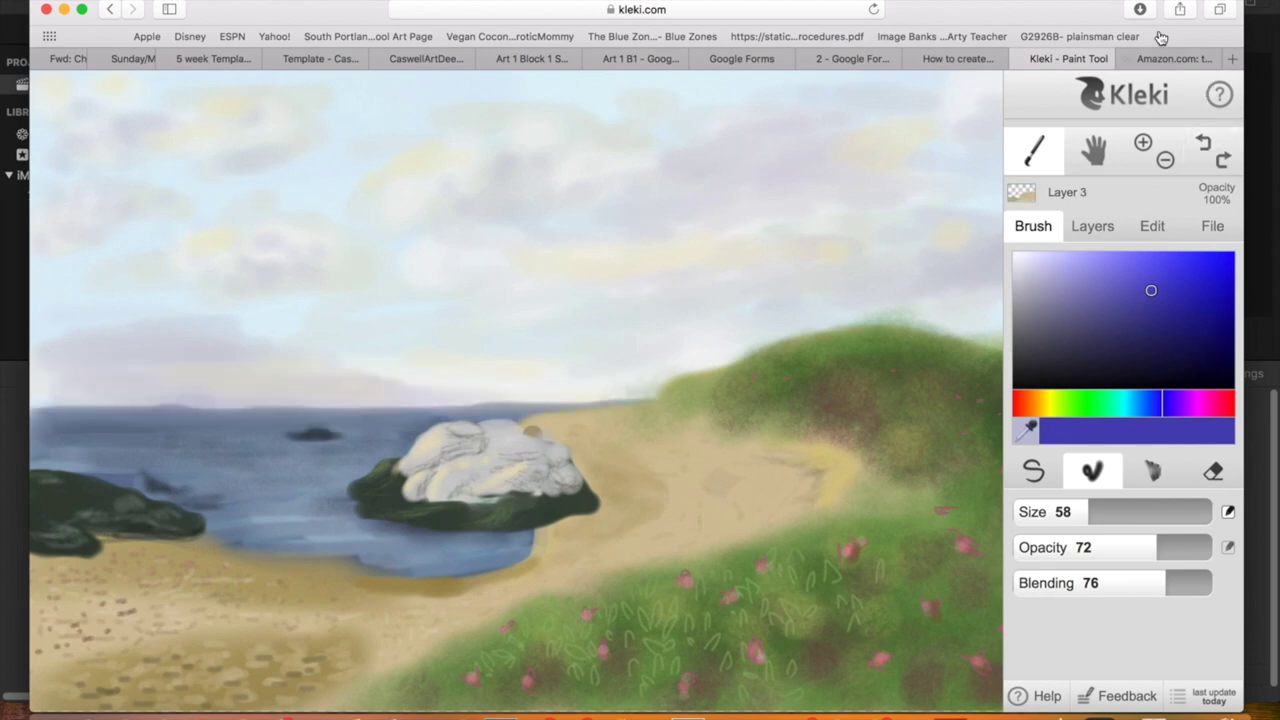
# - Try out the opacity of Layer 1 and Layer 2, returning both to 100%
pyautogui.click(1092, 226)
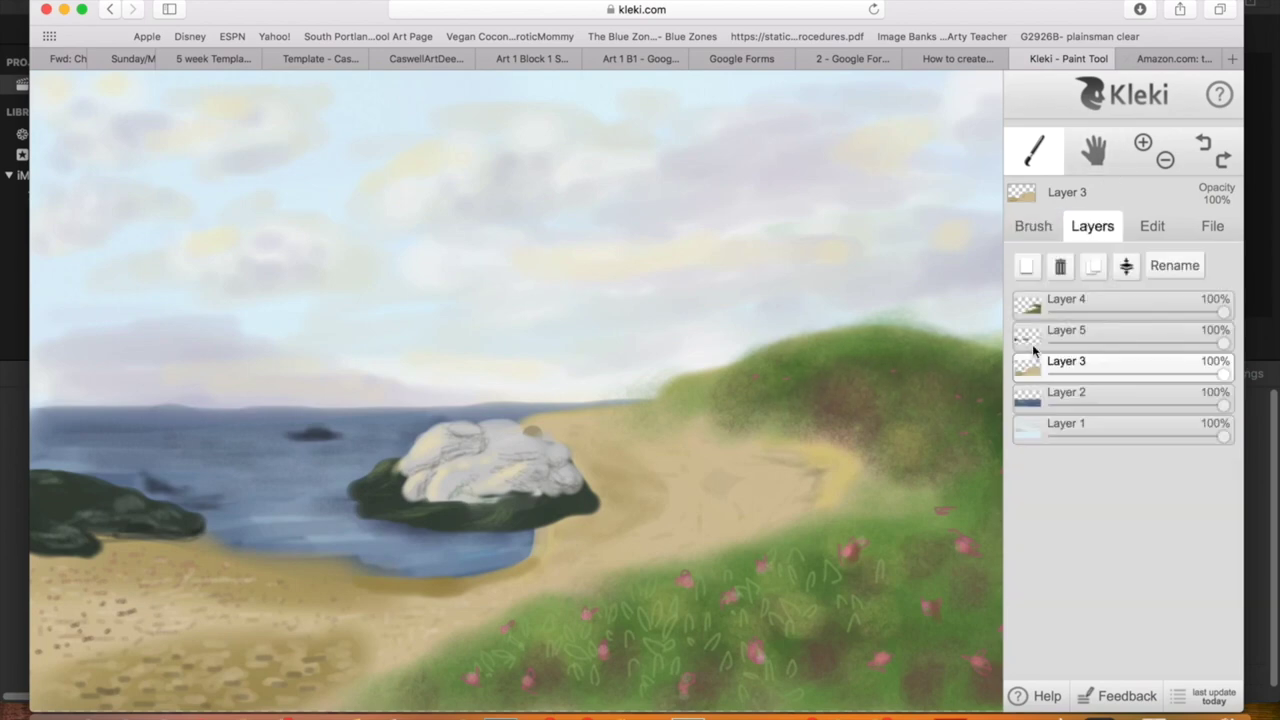
pyautogui.moveTo(1030, 432)
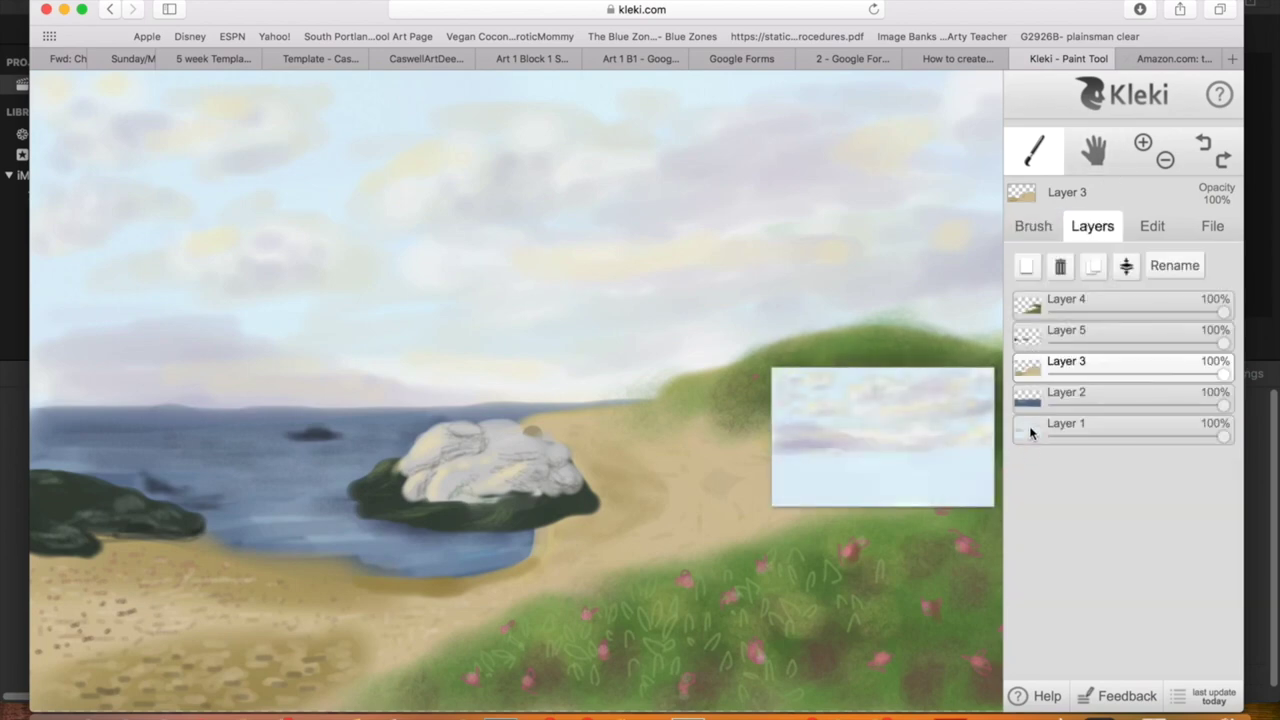
pyautogui.click(1030, 432)
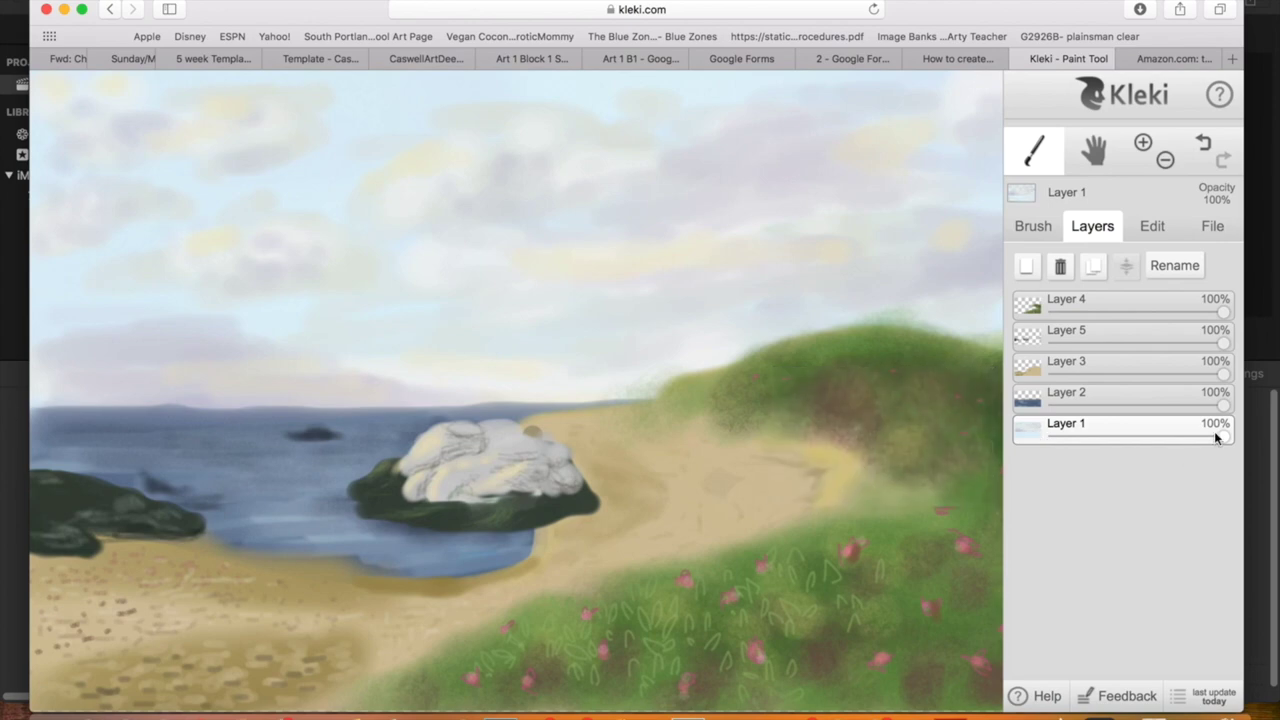
pyautogui.moveTo(1222, 433)
pyautogui.mouseDown()
pyautogui.moveTo(1200, 434)
pyautogui.moveTo(1233, 439)
pyautogui.moveTo(1159, 446)
pyautogui.moveTo(1228, 440)
pyautogui.mouseUp()
pyautogui.click(1110, 405)
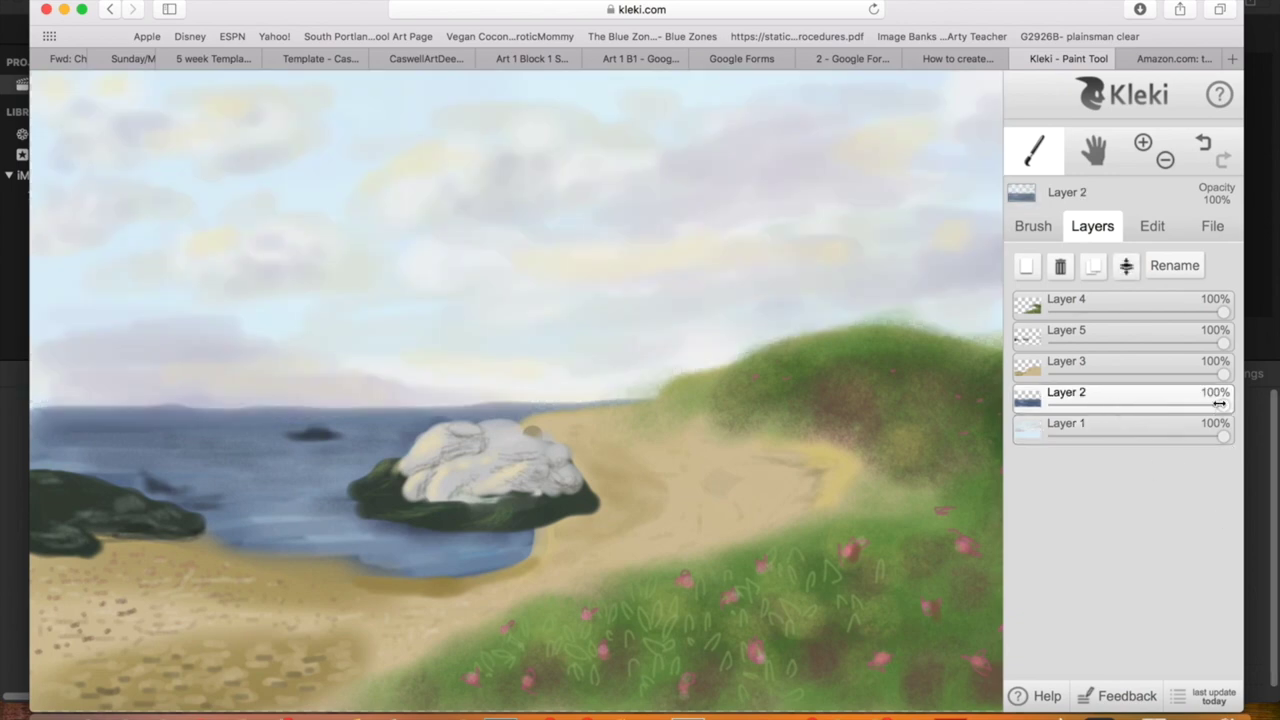
pyautogui.moveTo(1220, 404)
pyautogui.mouseDown()
pyautogui.moveTo(1112, 409)
pyautogui.moveTo(1224, 406)
pyautogui.mouseUp()
# - Try brightness 54 and contrast 85 on the water in Layer 2, and undo the adjustment
pyautogui.click(1155, 225)
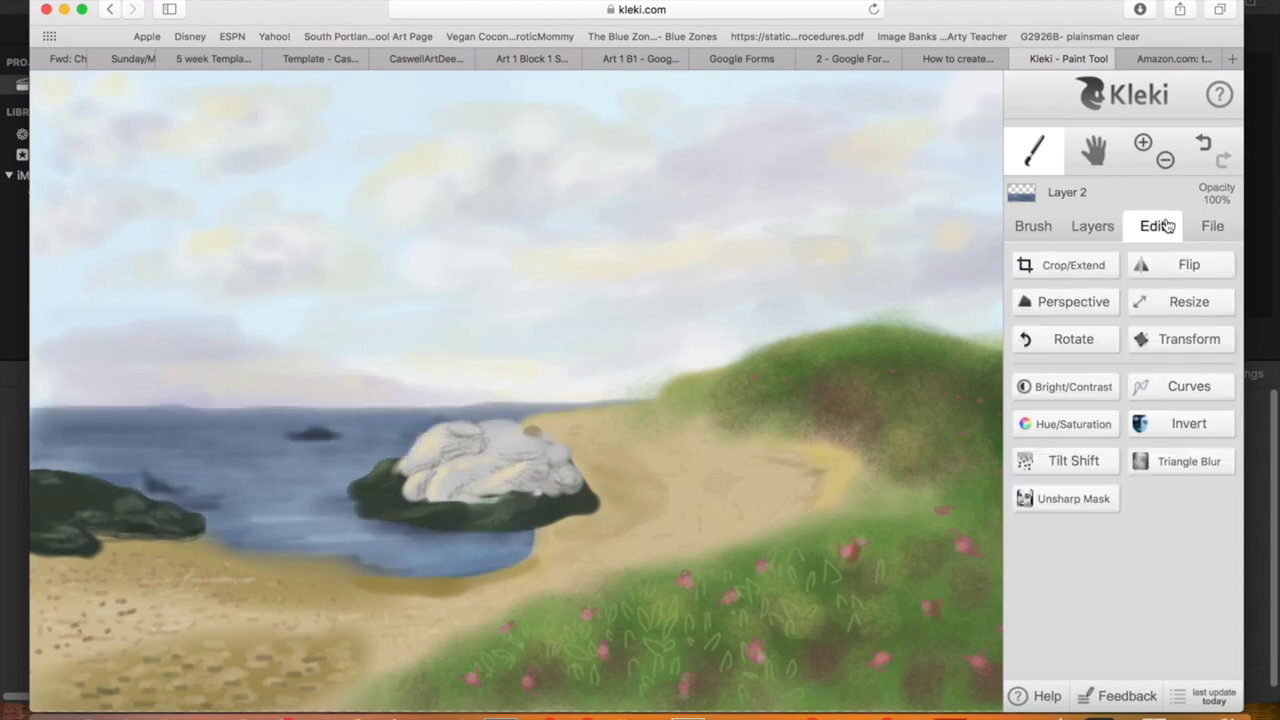
pyautogui.click(1075, 387)
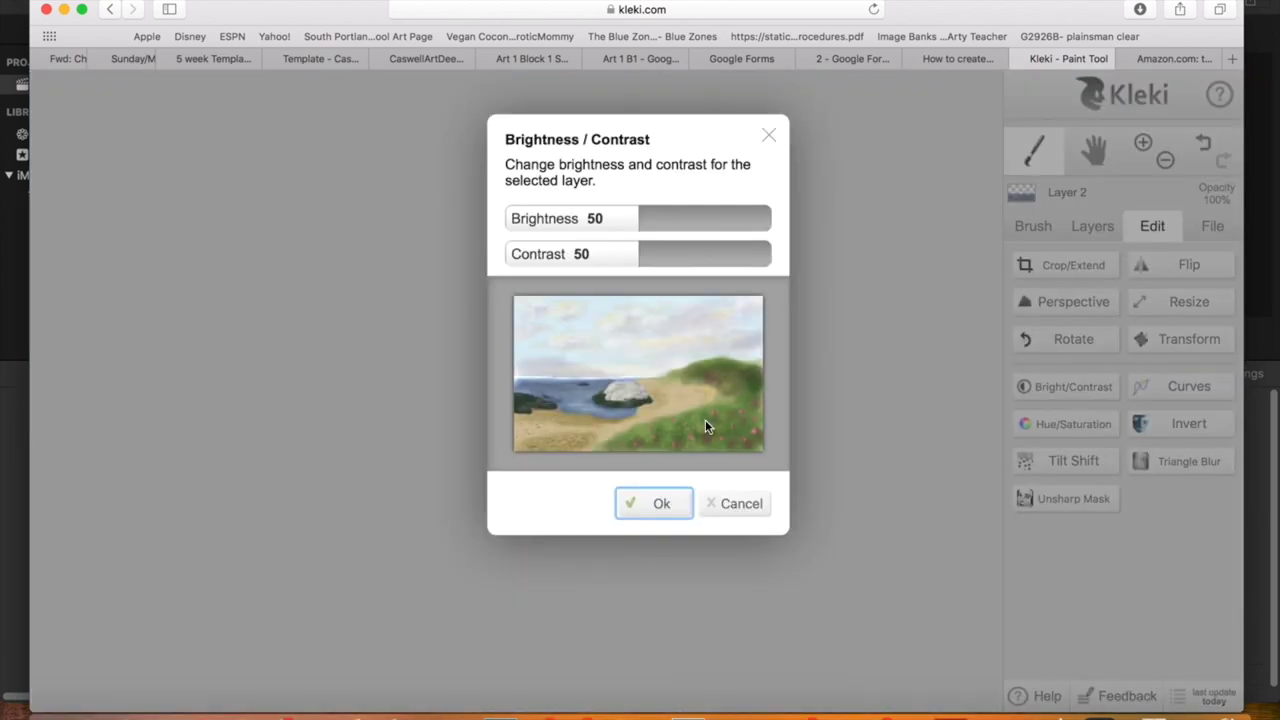
pyautogui.moveTo(638, 220); pyautogui.dragTo(734, 256)
pyautogui.click(637, 258)
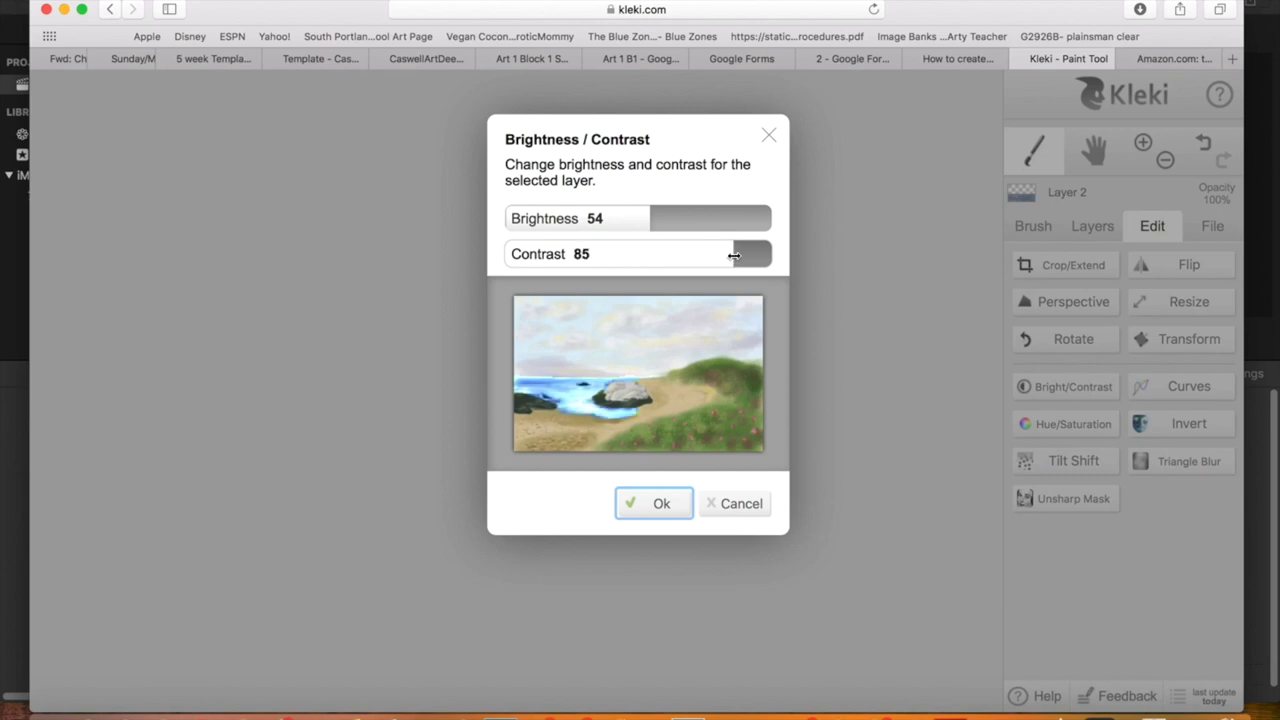
pyautogui.click(655, 503)
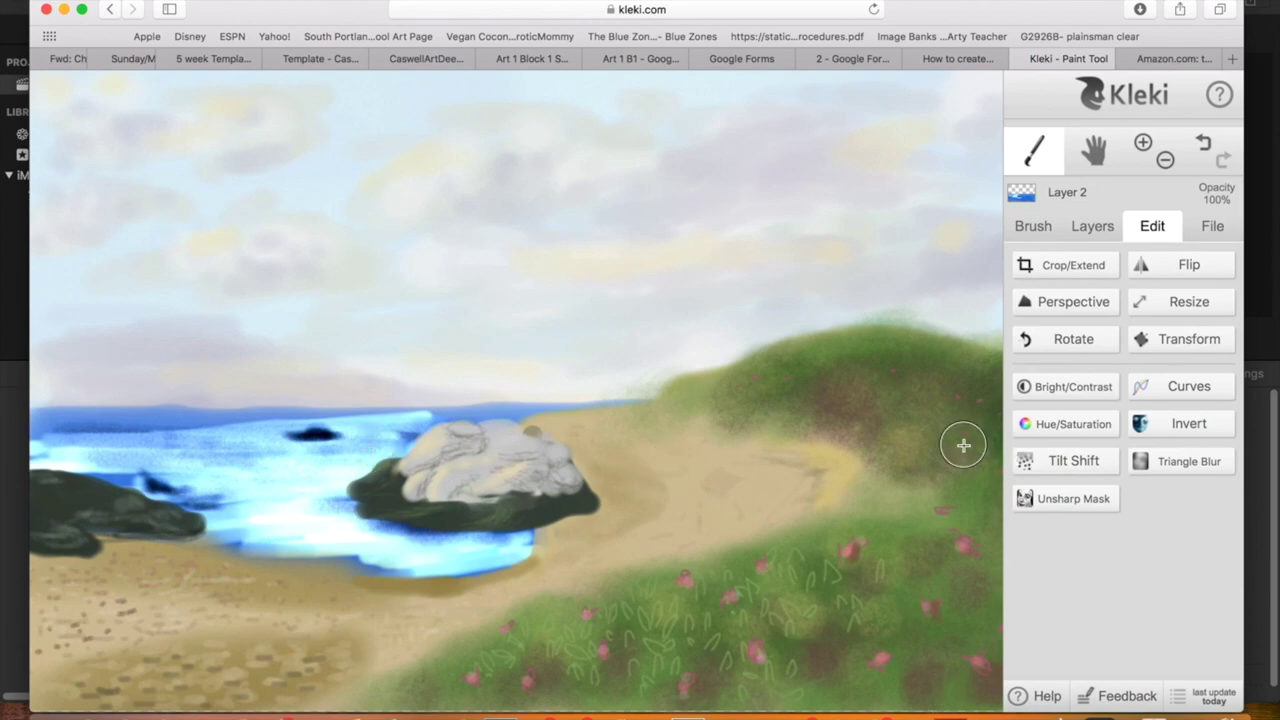
pyautogui.click(1205, 143)
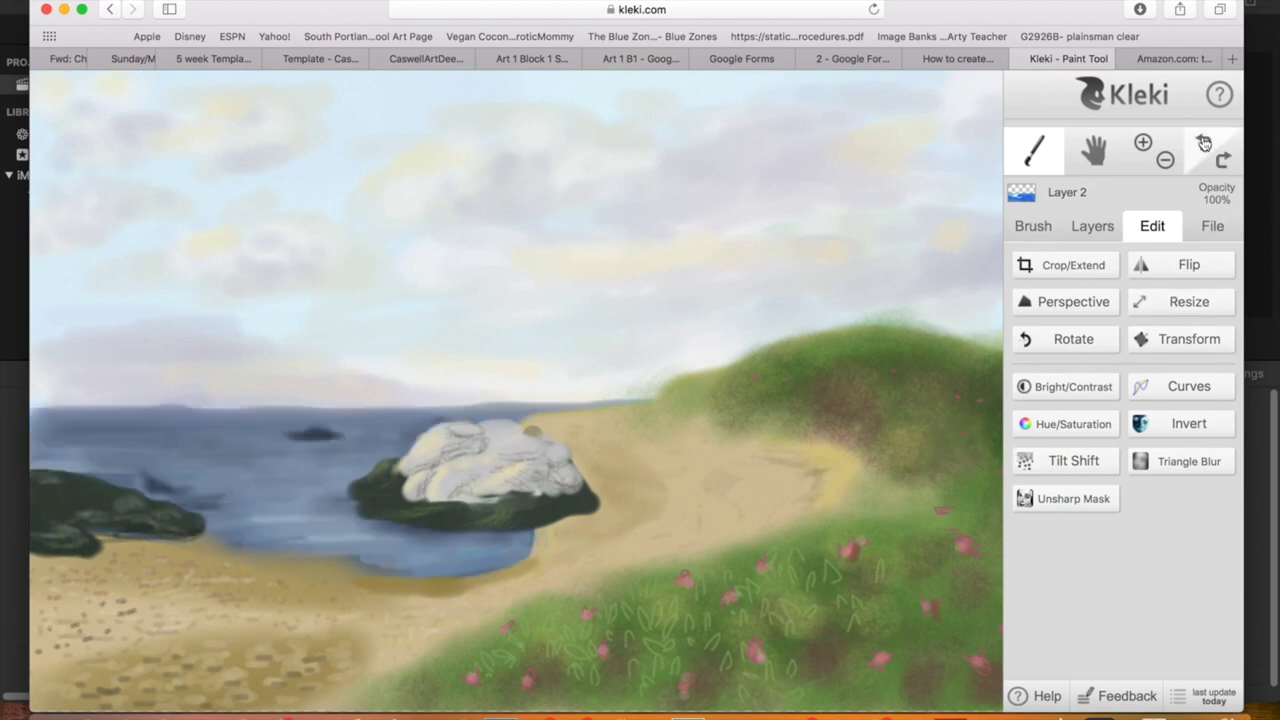
# - Save the finished seascape painting
pyautogui.click(1094, 227)
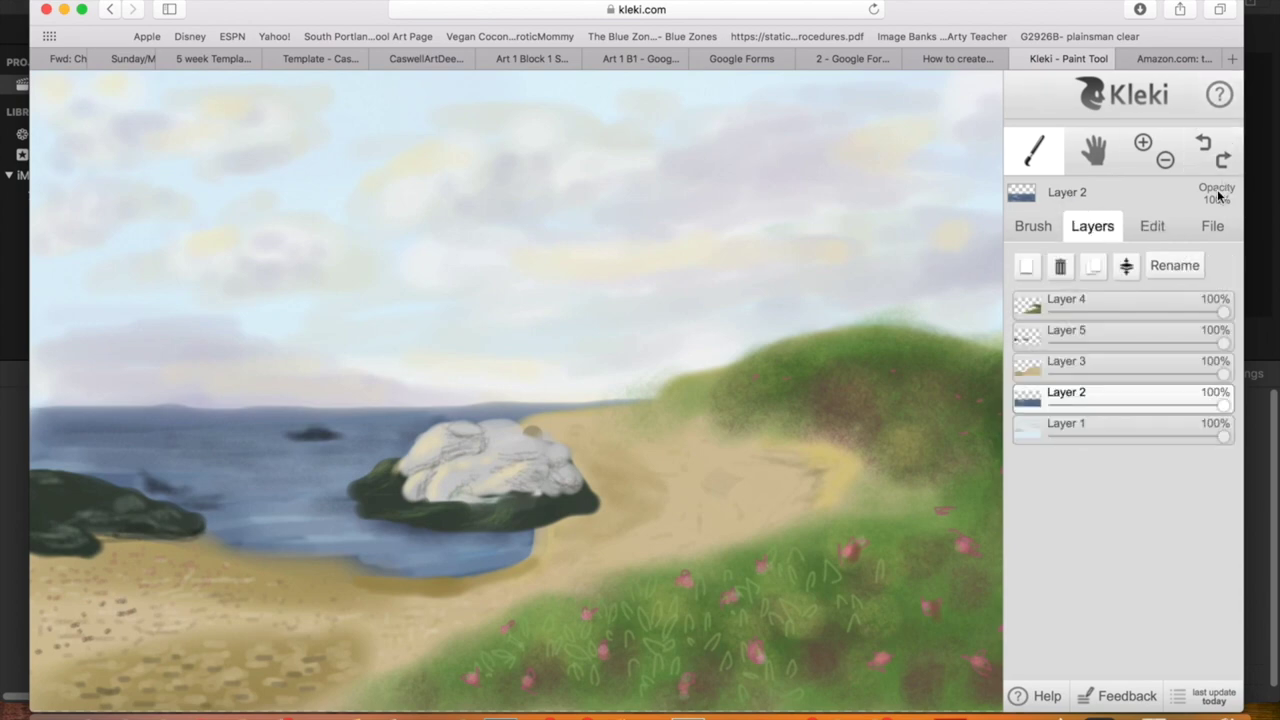
pyautogui.click(1211, 232)
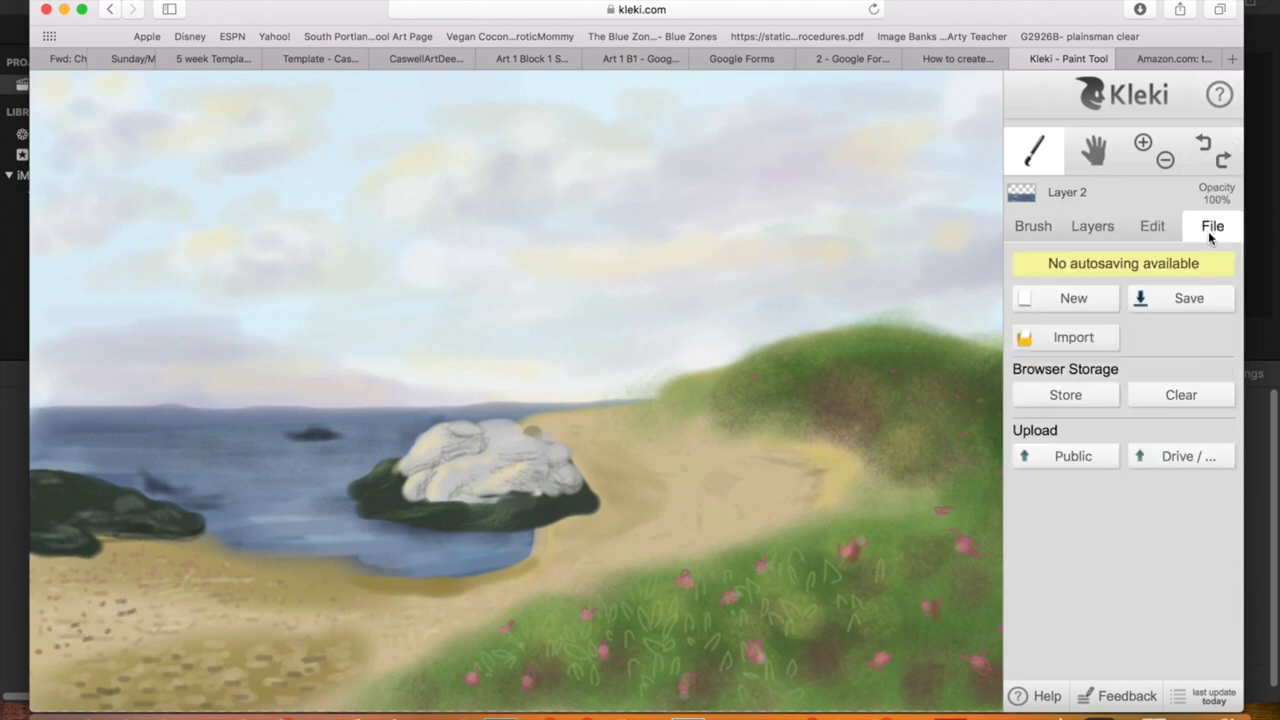
pyautogui.click(1190, 302)
pyautogui.click(960, 9)
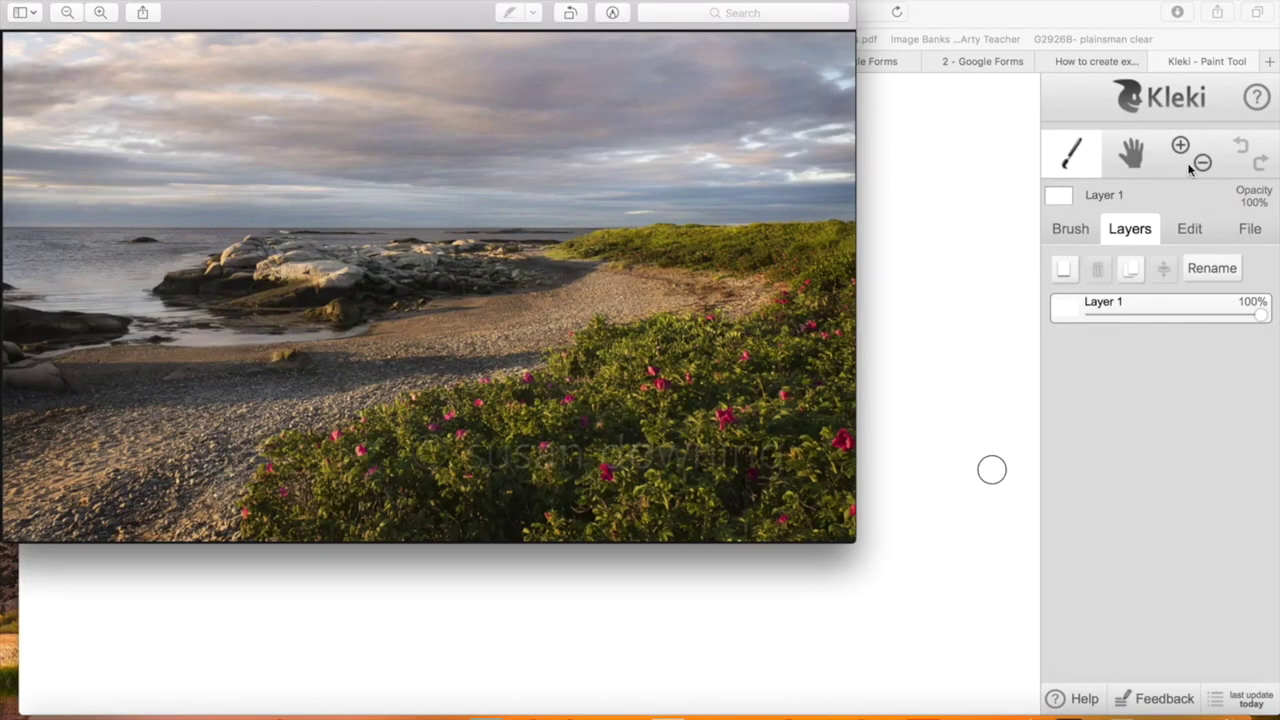
# - Cover the blank canvas on Layer 1 with a pale blue wash using the size 231 blending brush, and bring up the reference photo
pyautogui.click(1080, 230)
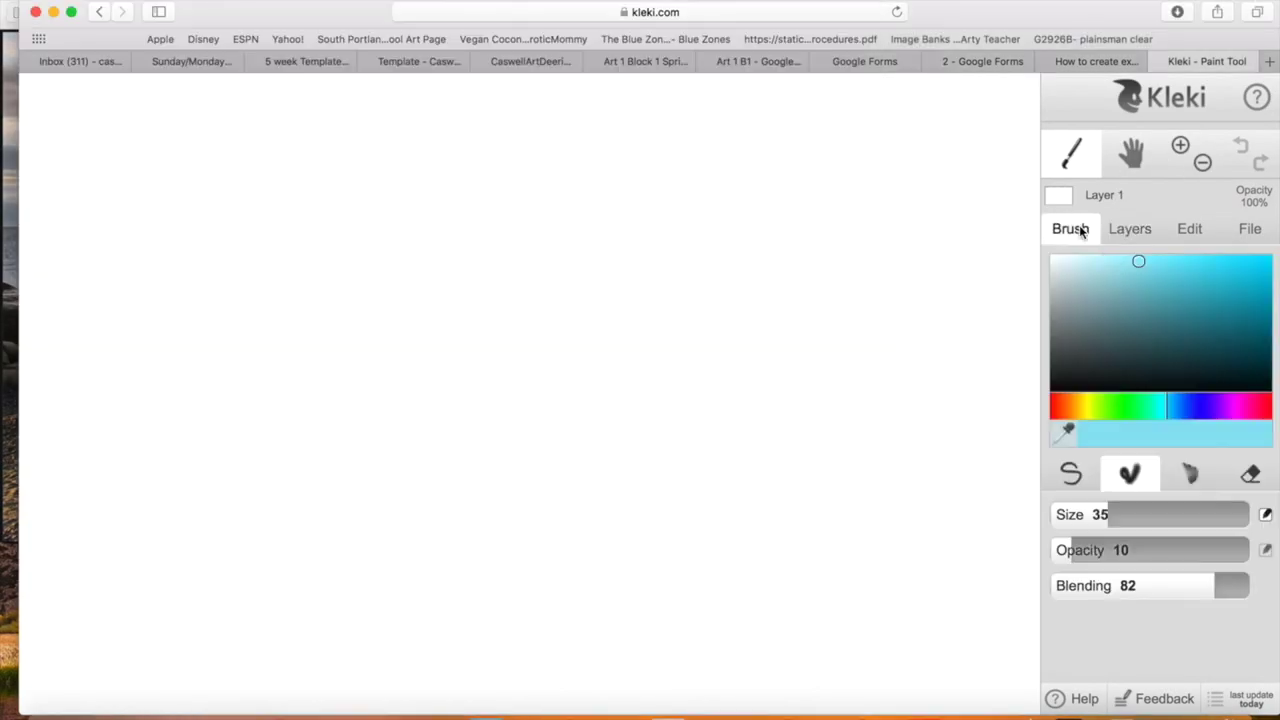
pyautogui.moveTo(1103, 514); pyautogui.dragTo(1202, 514)
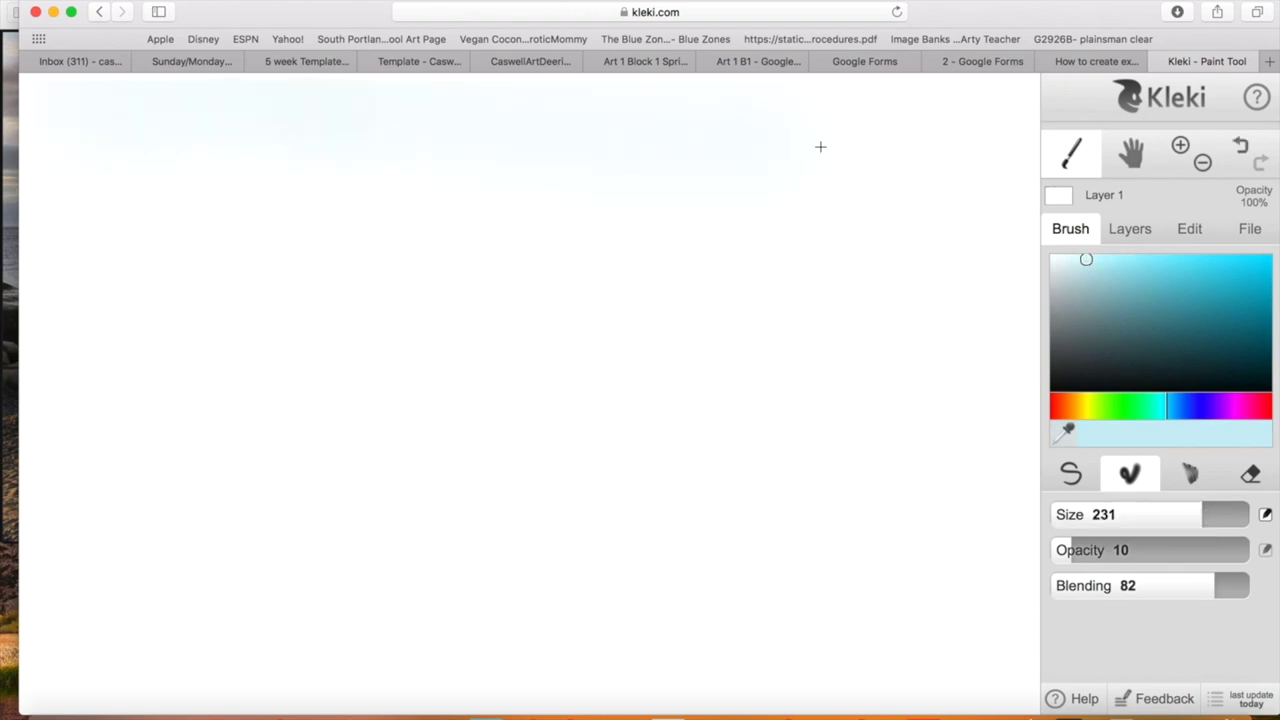
pyautogui.moveTo(30, 200)
pyautogui.mouseDown()
pyautogui.moveTo(154, 129)
pyautogui.moveTo(1040, 70)
pyautogui.moveTo(263, 463)
pyautogui.moveTo(394, 457)
pyautogui.moveTo(151, 340)
pyautogui.moveTo(746, 451)
pyautogui.mouseUp()
pyautogui.click(9, 400)
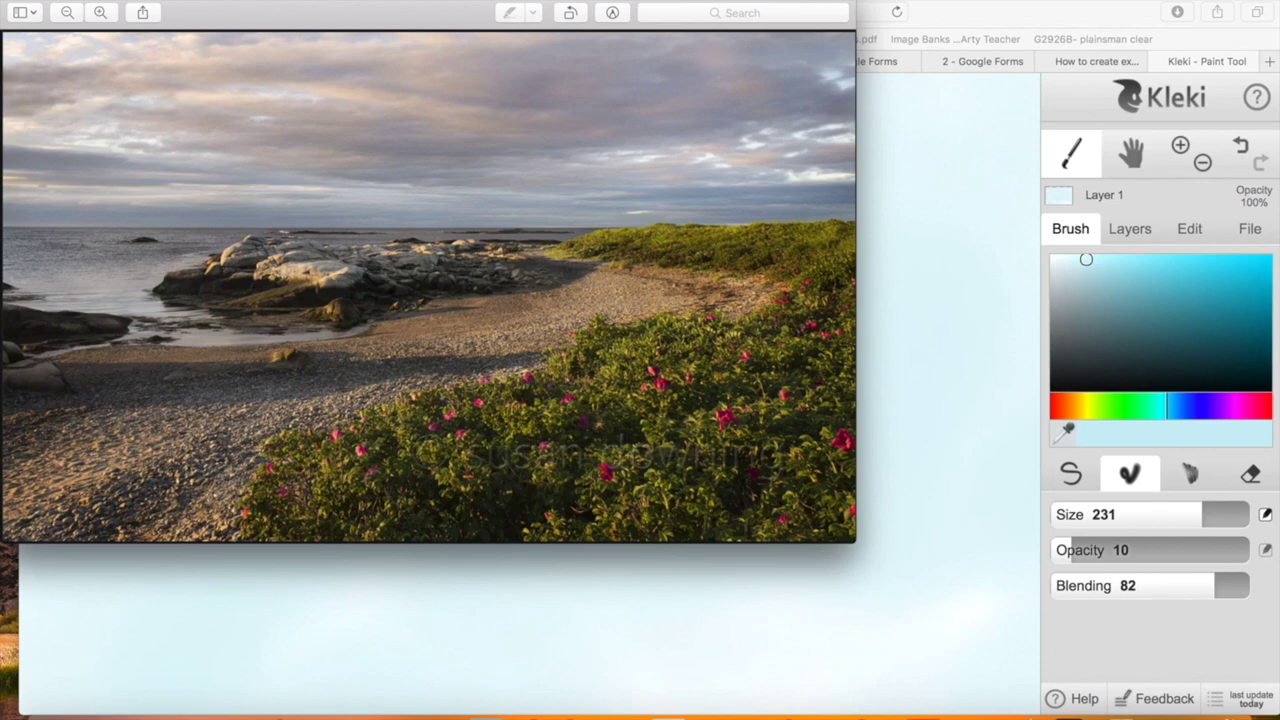
# - Layer a pale periwinkle-blue wash over the canvas at brush opacity 67, and compare it with the reference photo
pyautogui.moveTo(1169, 400); pyautogui.dragTo(1178, 402)
pyautogui.click(1075, 259)
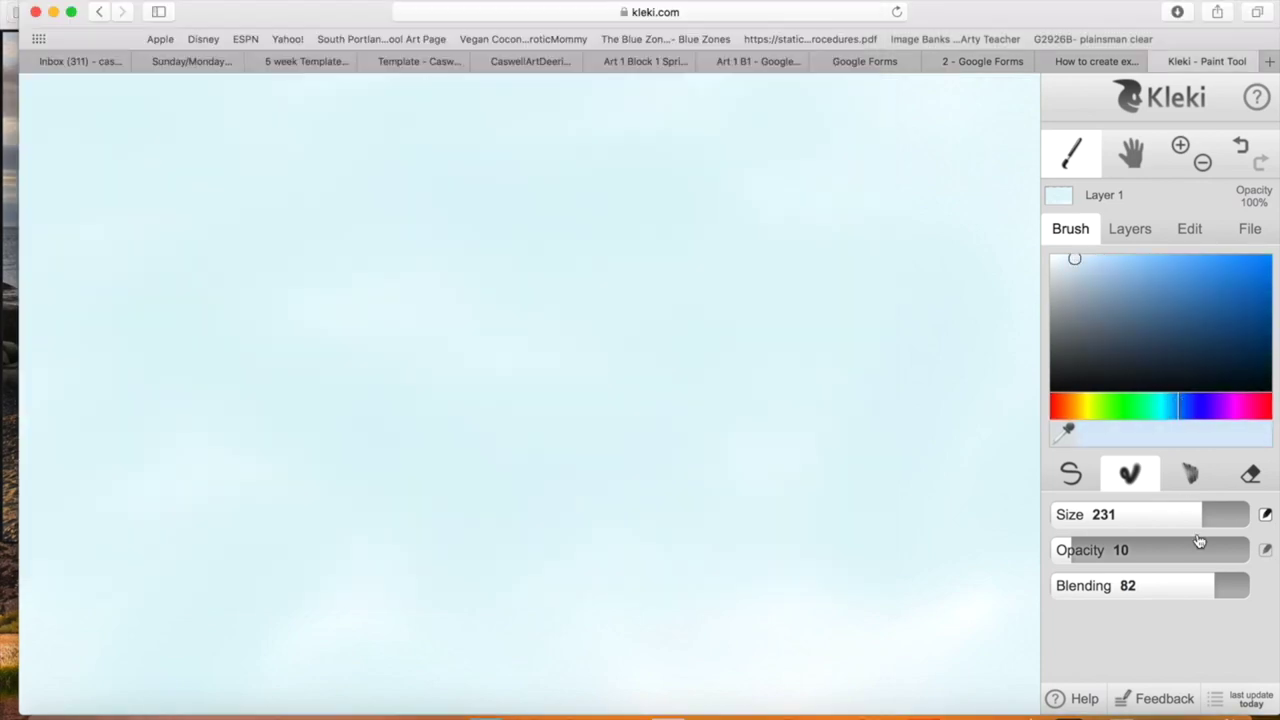
pyautogui.click(1186, 548)
pyautogui.moveTo(778, 266)
pyautogui.mouseDown()
pyautogui.moveTo(549, 223)
pyautogui.moveTo(220, 500)
pyautogui.moveTo(386, 58)
pyautogui.mouseUp()
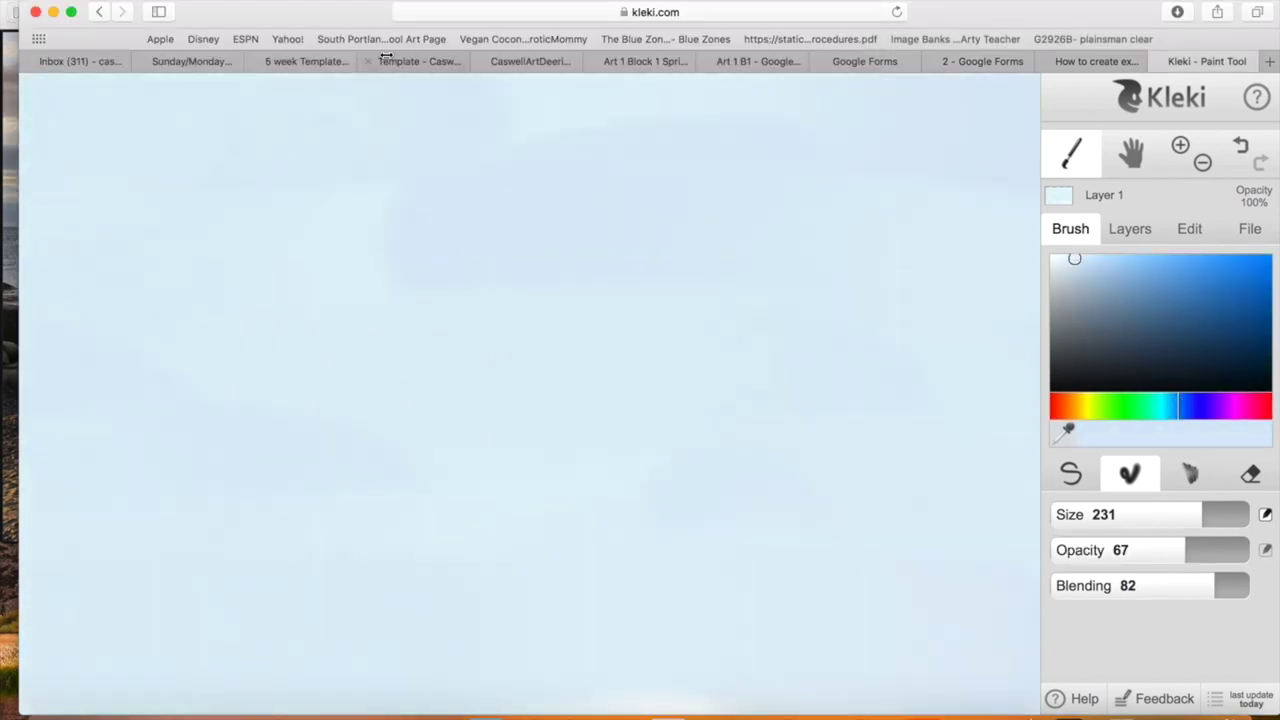
pyautogui.click(9, 400)
pyautogui.click(950, 217)
# - Set the blending brush to a pale golden yellow with size 42 and blending 50, checking the sky in the reference photo
pyautogui.click(1088, 405)
pyautogui.moveTo(1200, 516); pyautogui.dragTo(1131, 517)
pyautogui.click(1151, 589)
pyautogui.press('super+Tab')
pyautogui.press('super+Tab')
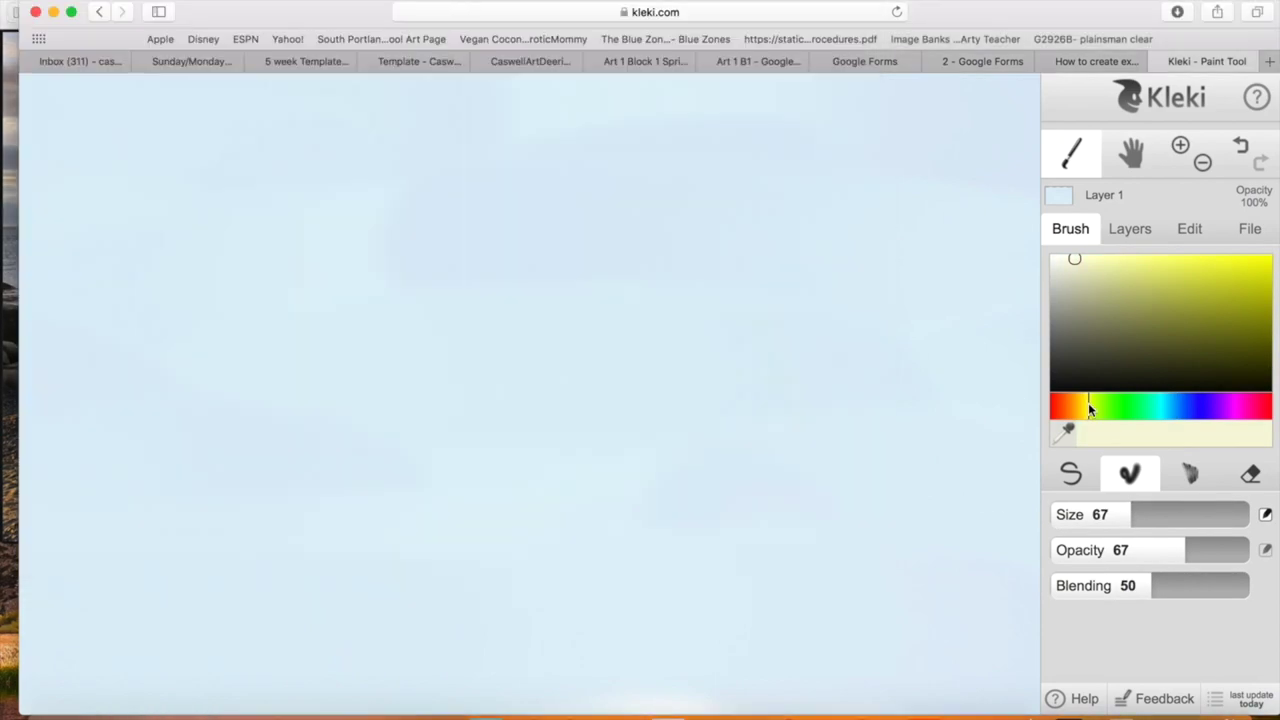
pyautogui.click(1079, 405)
pyautogui.press('super+Tab')
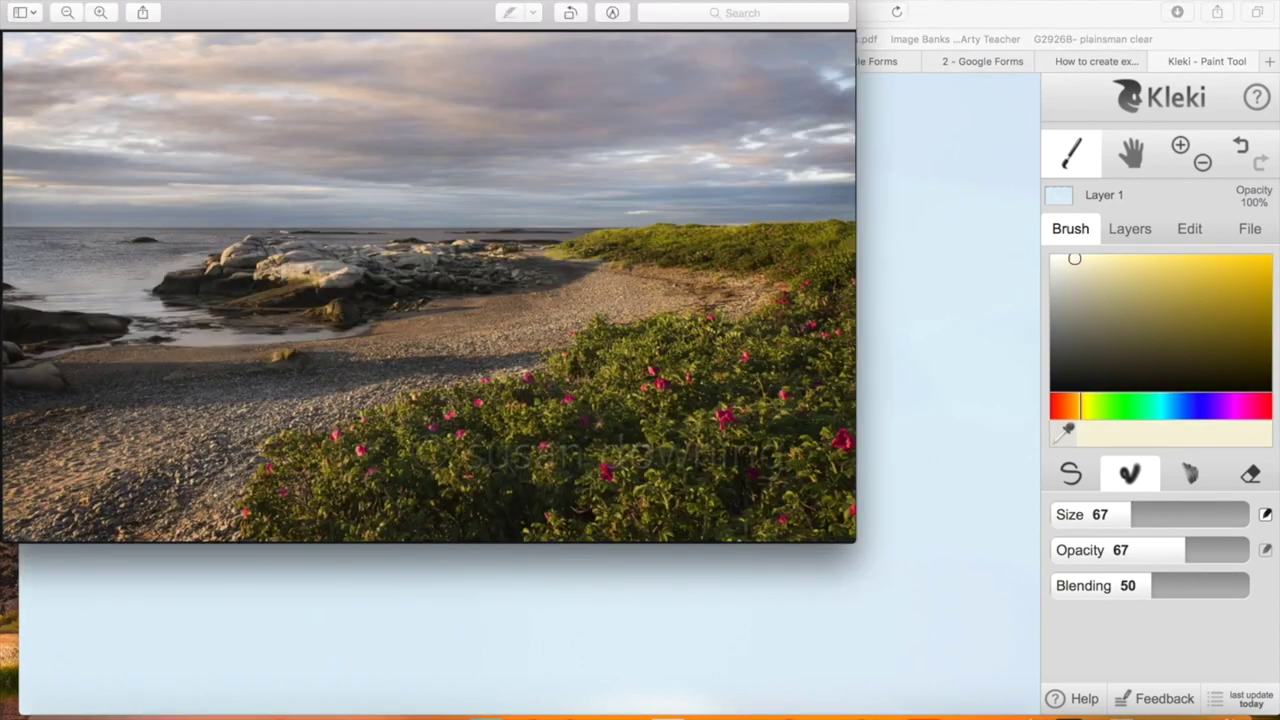
pyautogui.press('super+Tab')
pyautogui.click(1115, 514)
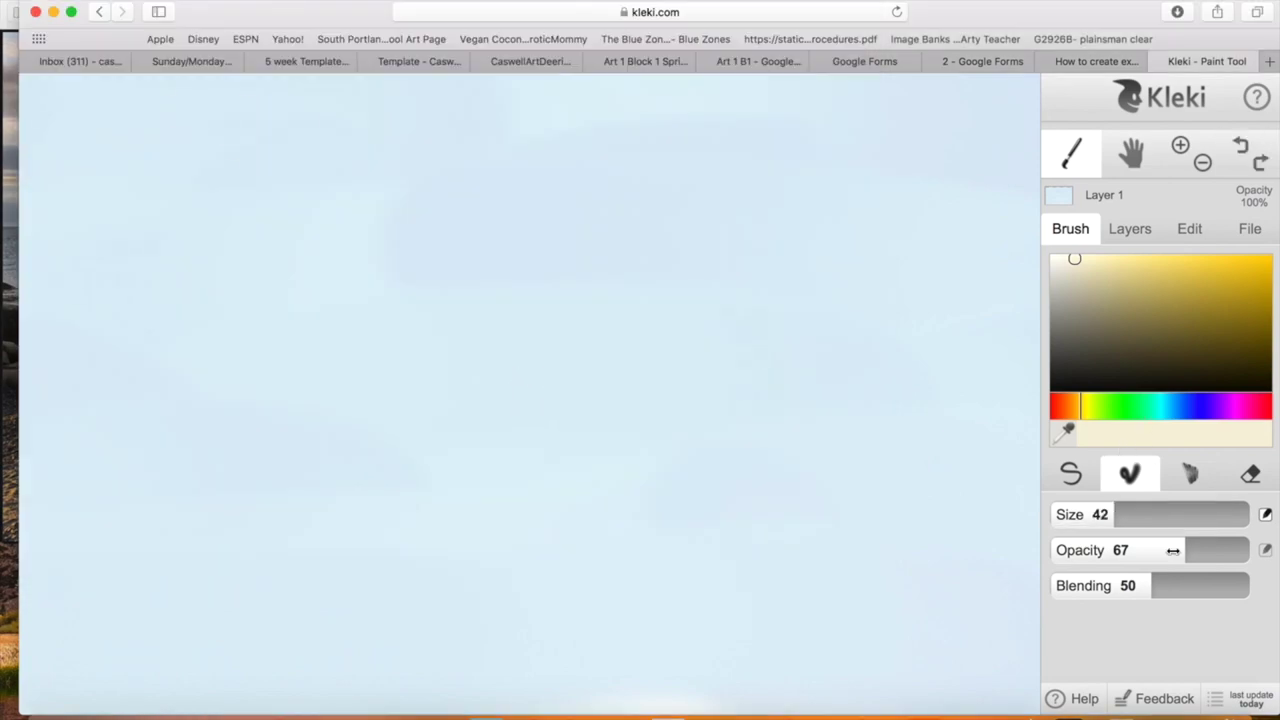
# - Try yellowish cloud strokes in the upper-left sky at opacity 29 and 17, and undo them
pyautogui.moveTo(1173, 550); pyautogui.dragTo(1108, 553)
pyautogui.press('super+Tab')
pyautogui.press('super+Tab')
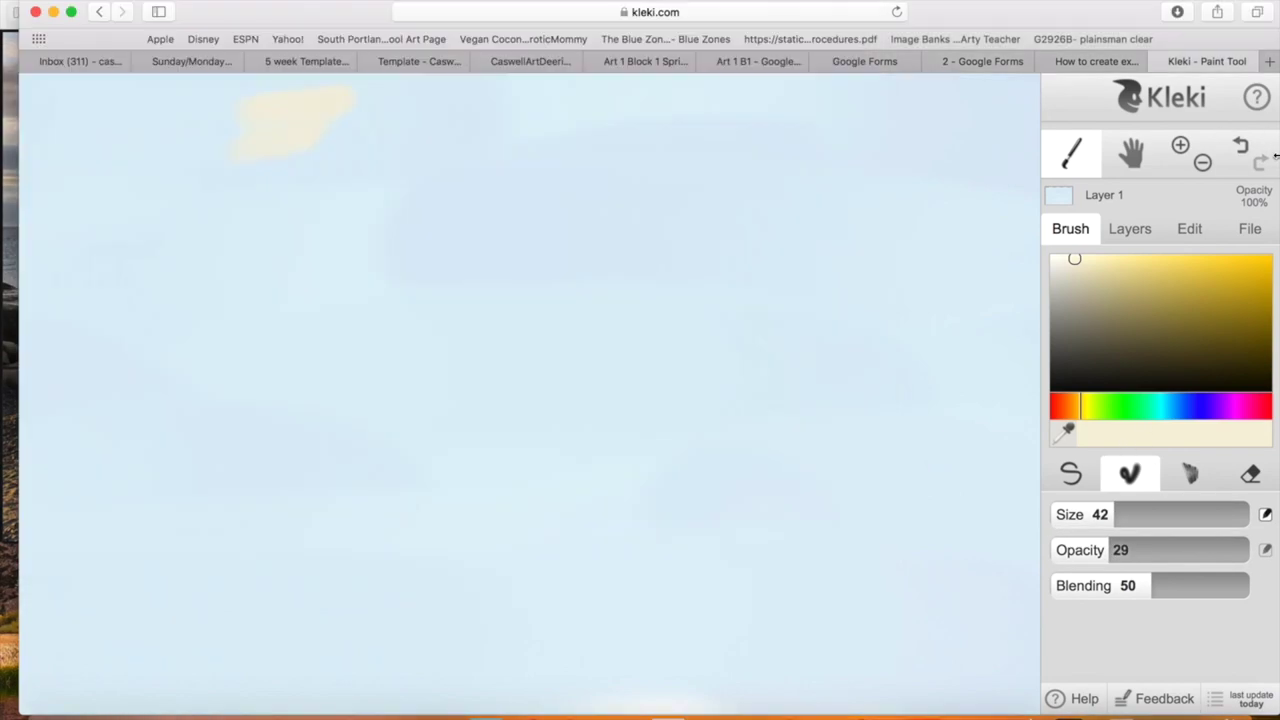
pyautogui.press('super+z')
pyautogui.click(1077, 269)
pyautogui.moveTo(200, 90)
pyautogui.mouseDown()
pyautogui.moveTo(223, 143)
pyautogui.moveTo(55, 190)
pyautogui.mouseUp()
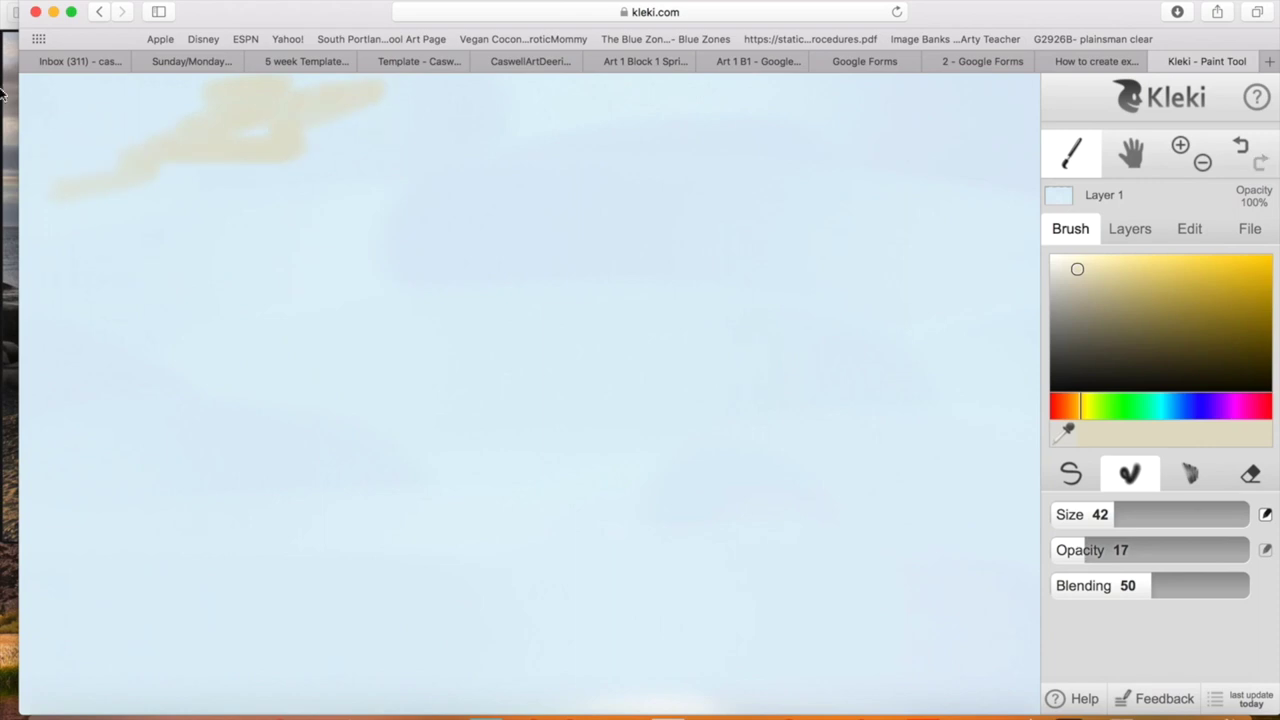
pyautogui.click(1241, 146)
# - Paint soft beige cloud patches across the upper sky with opacity 28 and blending 72
pyautogui.click(1064, 268)
pyautogui.click(1107, 554)
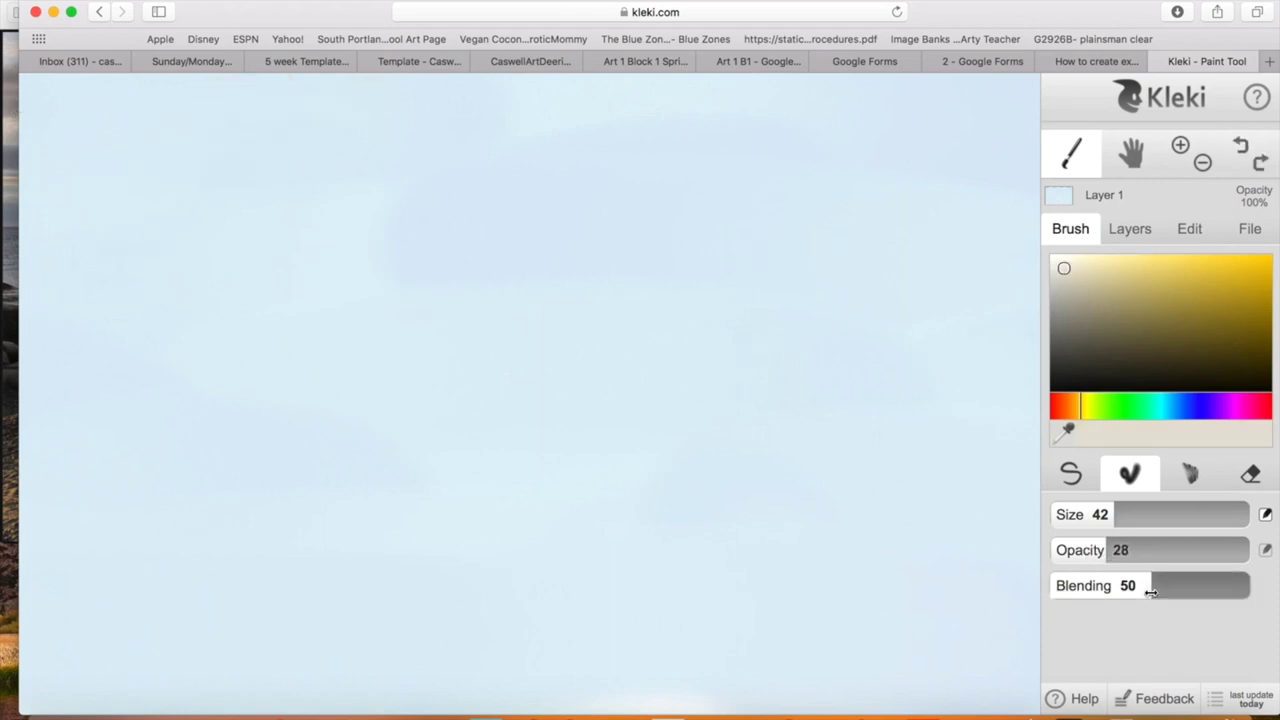
pyautogui.moveTo(1149, 590); pyautogui.dragTo(1195, 588)
pyautogui.moveTo(264, 105); pyautogui.dragTo(157, 105)
pyautogui.moveTo(195, 174); pyautogui.dragTo(203, 176)
pyautogui.click(7, 172)
pyautogui.click(868, 191)
pyautogui.moveTo(350, 152); pyautogui.dragTo(446, 162)
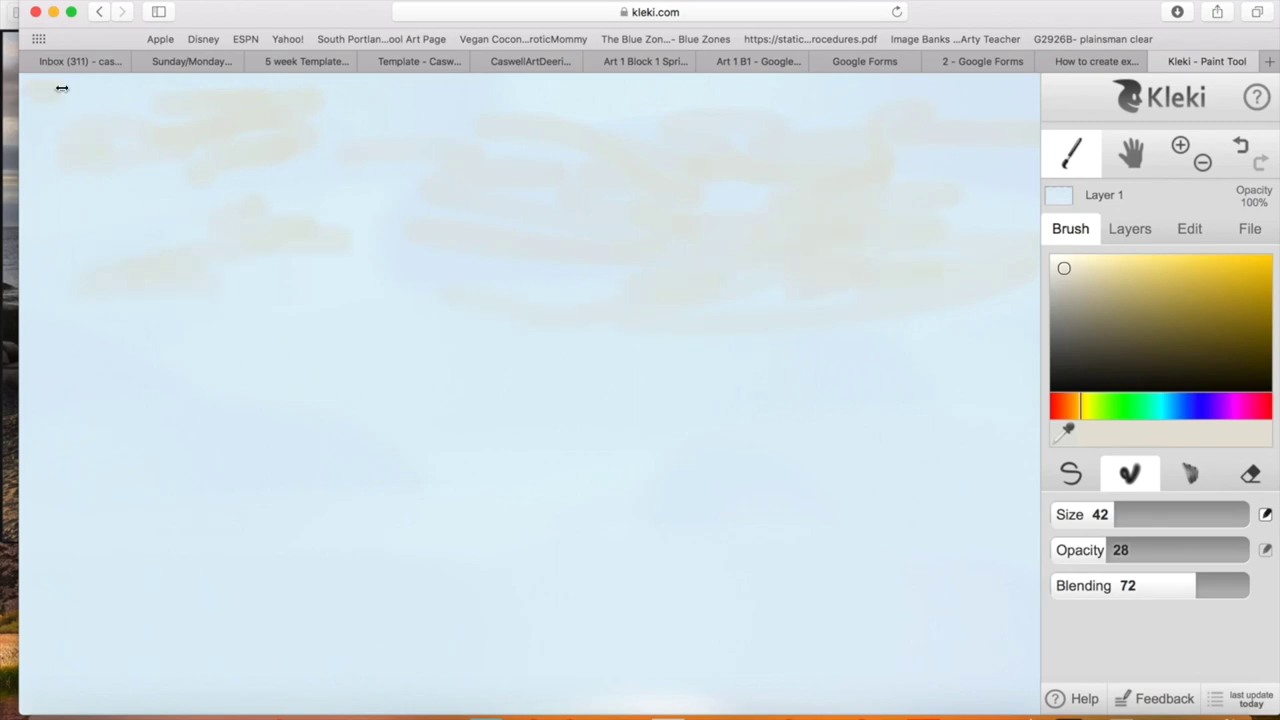
# - Extend the beige clouds through the middle of the sky with brush size 72, using the reference photo as a guide
pyautogui.press('super+Tab')
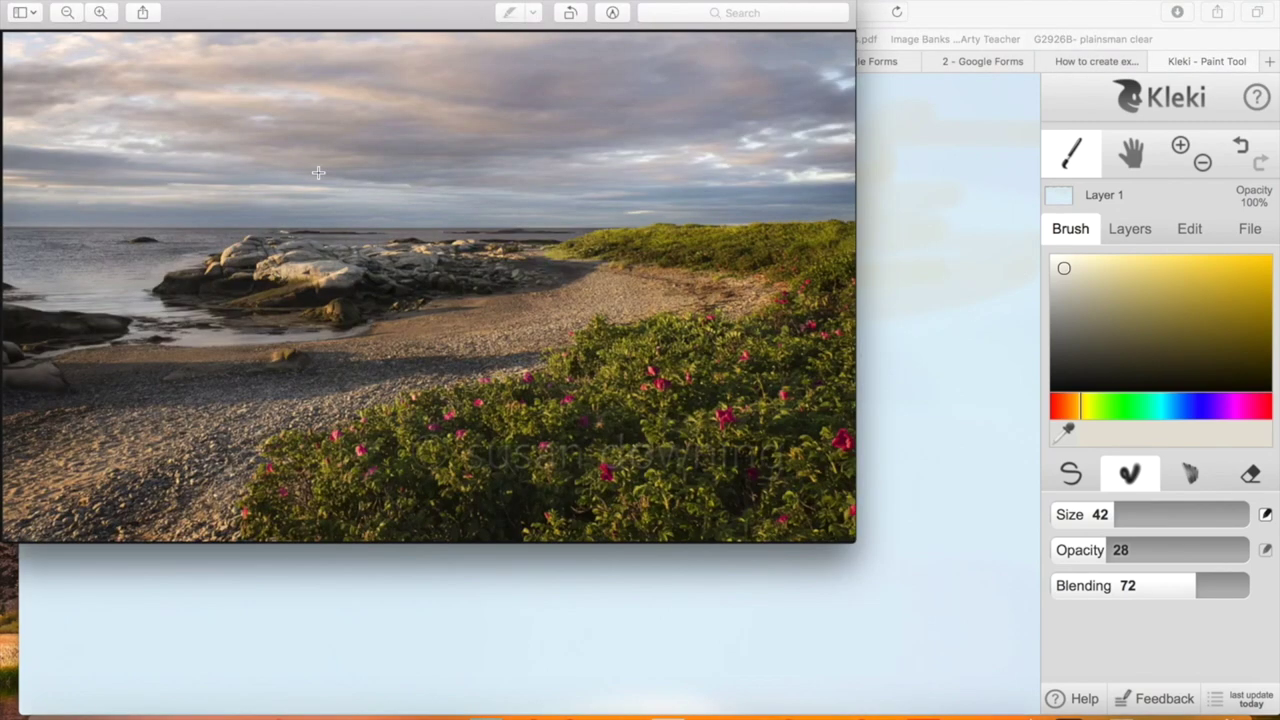
pyautogui.press('super+Tab')
pyautogui.click(1134, 514)
pyautogui.moveTo(570, 175); pyautogui.dragTo(465, 188)
pyautogui.moveTo(340, 268); pyautogui.dragTo(160, 270)
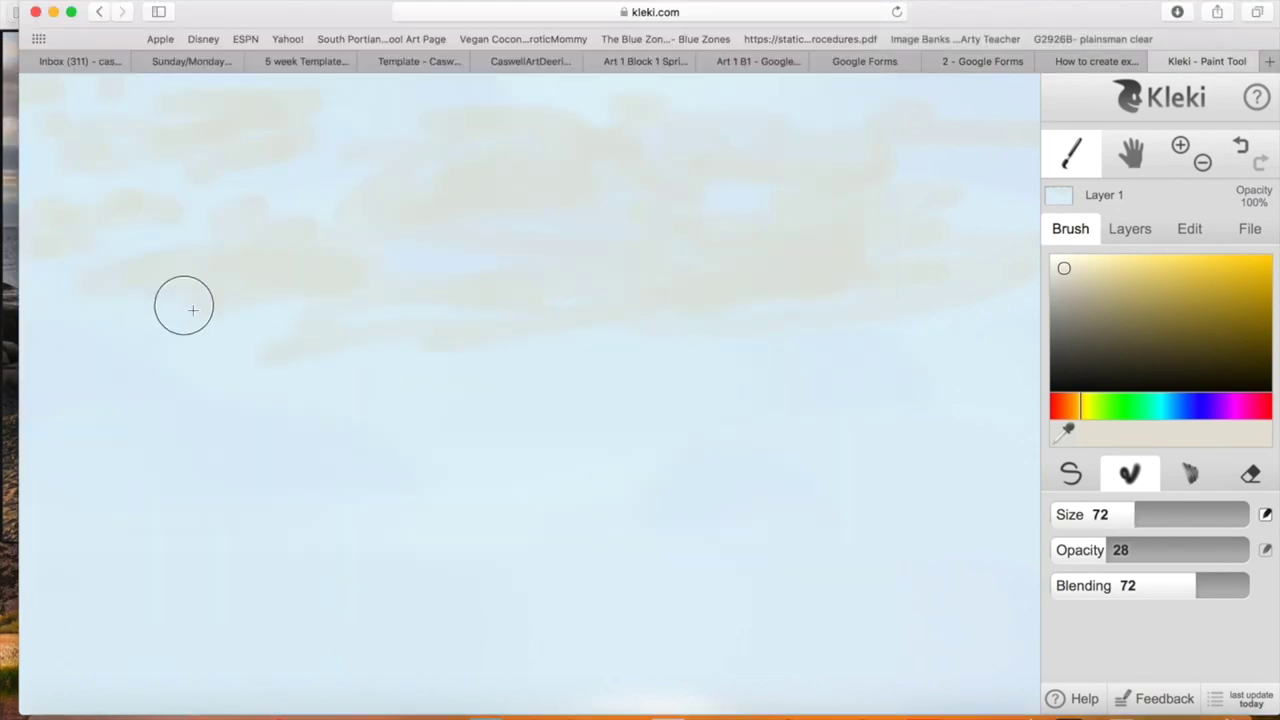
# - Paint near-white highlights over the beige clouds and along the lower cloud band, with blending reduced to 40
pyautogui.click(1051, 260)
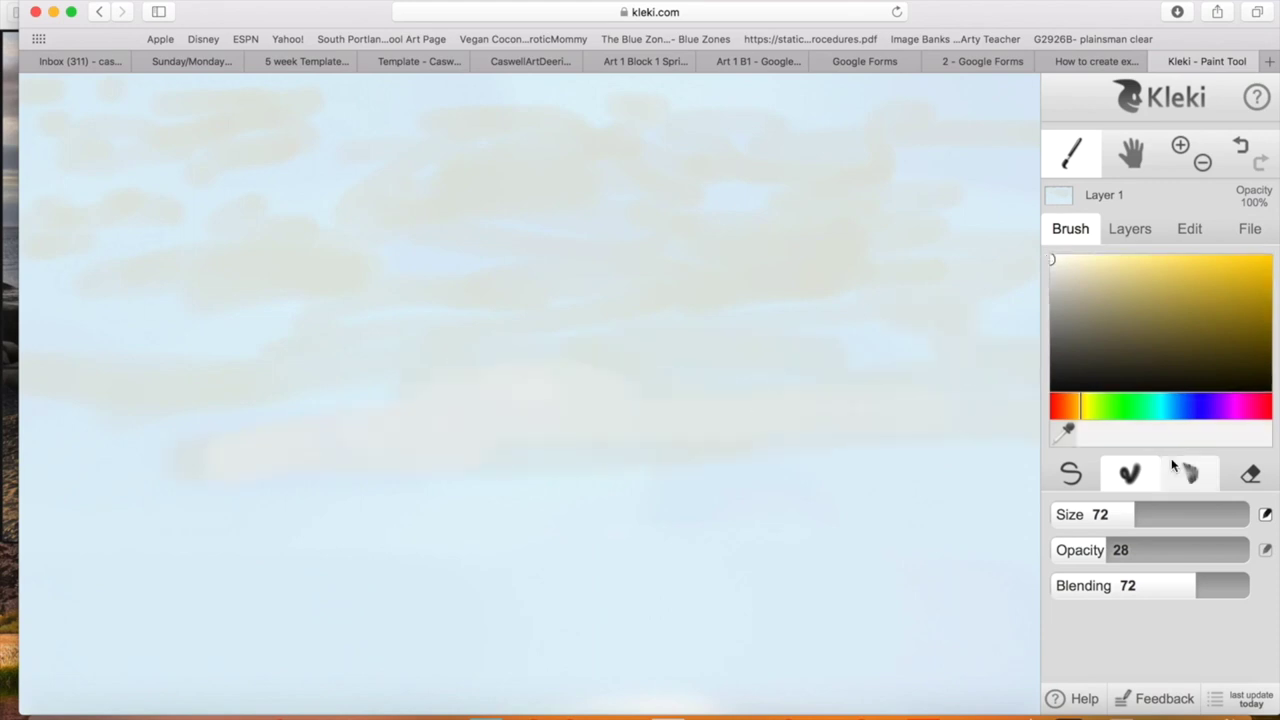
pyautogui.click(1131, 586)
pyautogui.moveTo(600, 400); pyautogui.dragTo(985, 412)
pyautogui.moveTo(256, 130); pyautogui.dragTo(162, 136)
pyautogui.moveTo(285, 250); pyautogui.dragTo(188, 261)
pyautogui.moveTo(392, 205)
pyautogui.mouseDown()
pyautogui.moveTo(460, 163)
pyautogui.moveTo(640, 180)
pyautogui.mouseUp()
pyautogui.click(735, 172)
pyautogui.click(690, 250)
pyautogui.moveTo(595, 278); pyautogui.dragTo(770, 275)
pyautogui.moveTo(535, 298); pyautogui.dragTo(490, 304)
# - Check the reference photo and build up more white in the lower cloud band, upper clouds and right edge of the sky
pyautogui.click(9, 22)
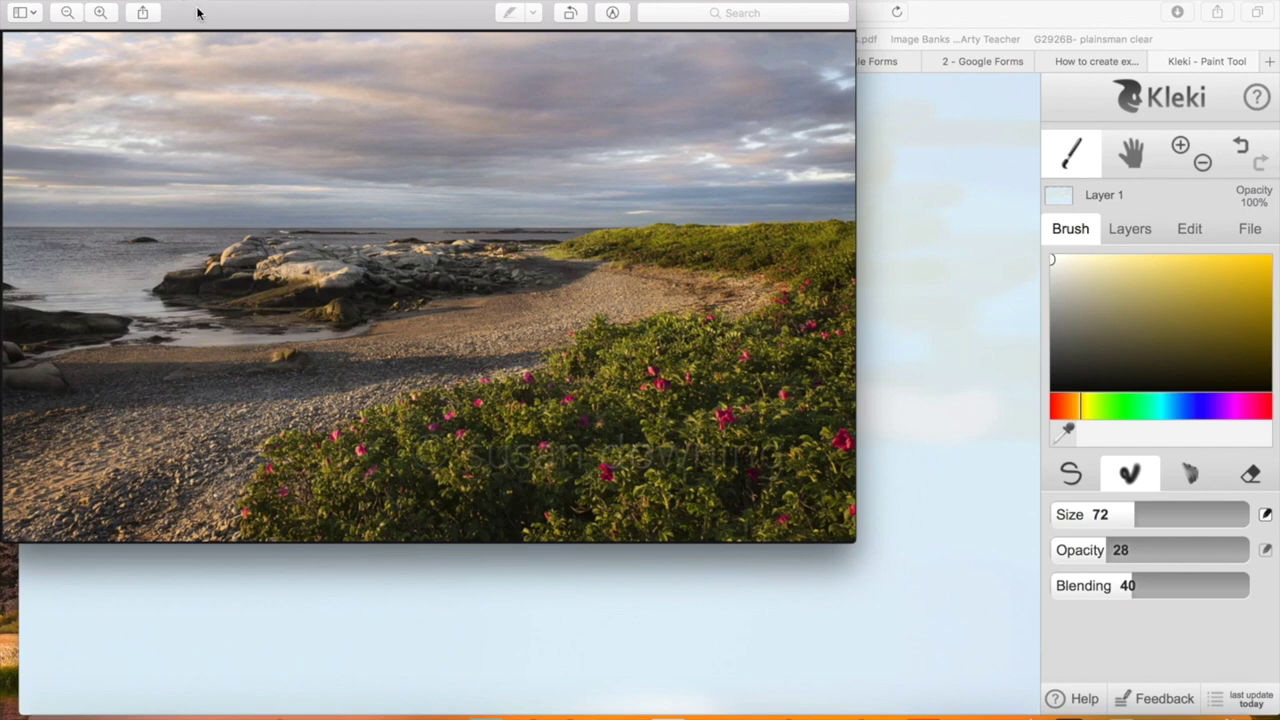
pyautogui.press('super+Tab')
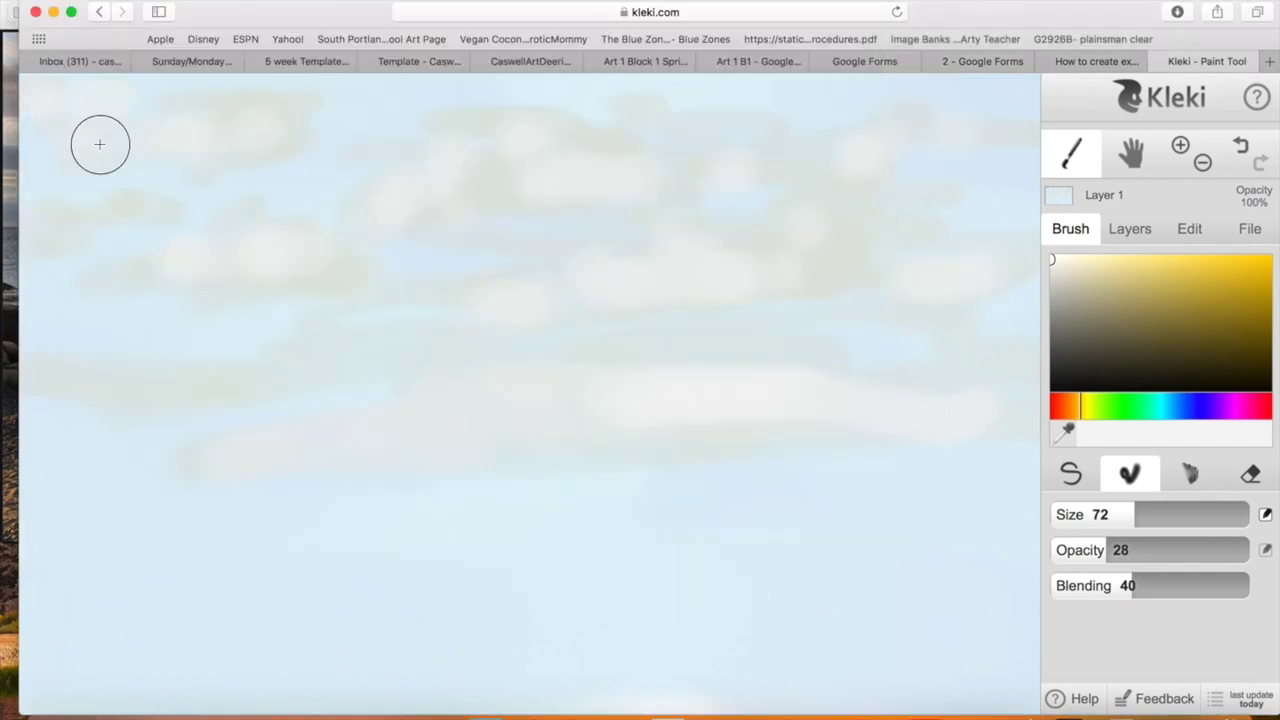
pyautogui.moveTo(40, 385); pyautogui.dragTo(560, 400)
pyautogui.moveTo(698, 340)
pyautogui.mouseDown()
pyautogui.moveTo(804, 291)
pyautogui.moveTo(760, 139)
pyautogui.mouseUp()
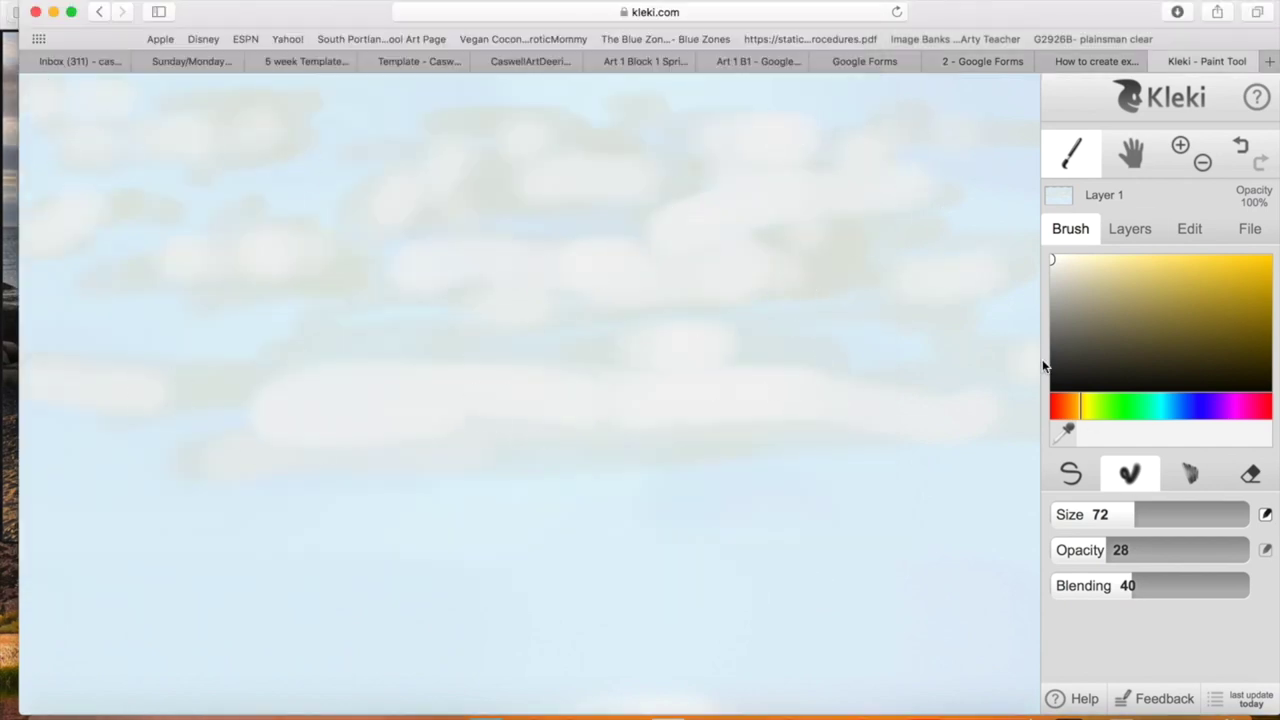
pyautogui.moveTo(1043, 366); pyautogui.dragTo(1045, 92)
# - Set the brush to a greyed lavender with size 37, undoing a first shadow stroke made in a darker purple
pyautogui.click(1180, 404)
pyautogui.click(1218, 405)
pyautogui.moveTo(1136, 314); pyautogui.dragTo(1076, 337)
pyautogui.moveTo(1134, 521); pyautogui.dragTo(1109, 520)
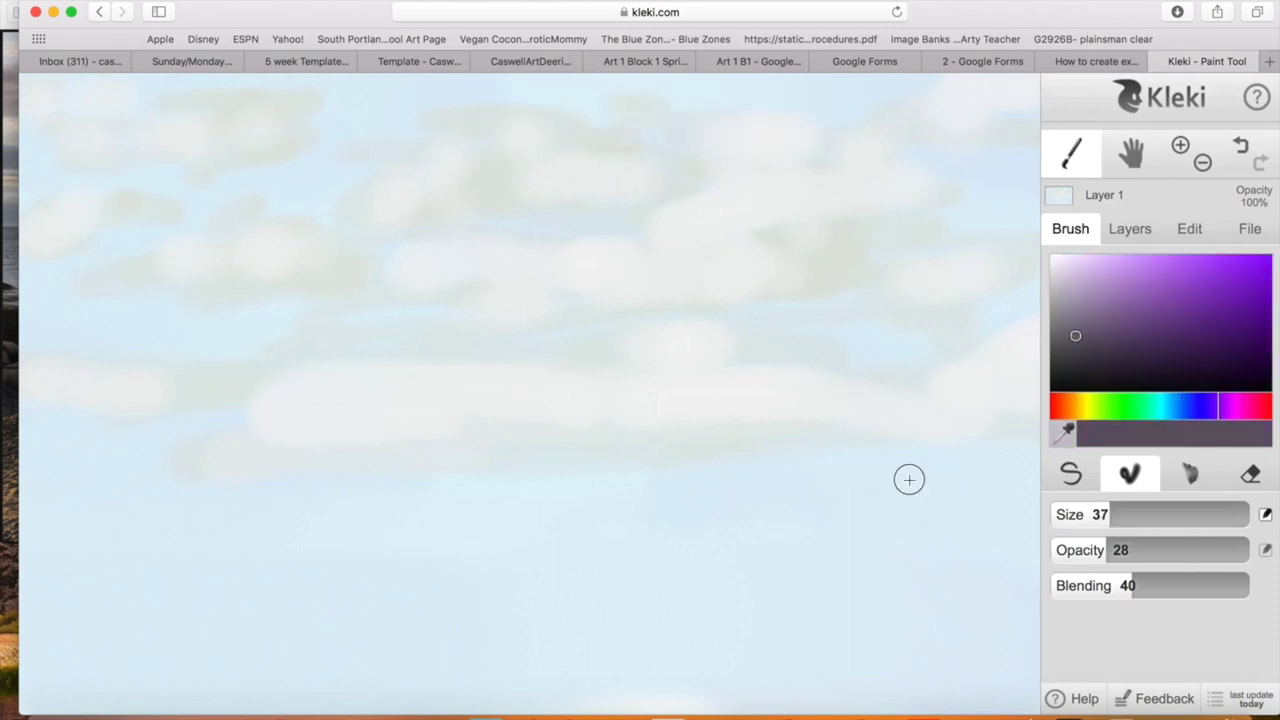
pyautogui.moveTo(468, 452); pyautogui.dragTo(638, 441)
pyautogui.click(1241, 146)
pyautogui.click(1068, 283)
# - Try lavender shadow strokes under the large lower cloud at blending 40 and 74, and undo them
pyautogui.moveTo(778, 421); pyautogui.dragTo(541, 450)
pyautogui.click(1241, 146)
pyautogui.moveTo(1132, 586); pyautogui.dragTo(1199, 586)
pyautogui.moveTo(698, 439)
pyautogui.mouseDown()
pyautogui.moveTo(549, 446)
pyautogui.moveTo(640, 436)
pyautogui.mouseUp()
pyautogui.click(9, 50)
pyautogui.press('super+Tab')
pyautogui.click(1240, 146)
# - Paint lavender shadows beneath the large lower cloud with opacity 15 and blending 89
pyautogui.click(1080, 550)
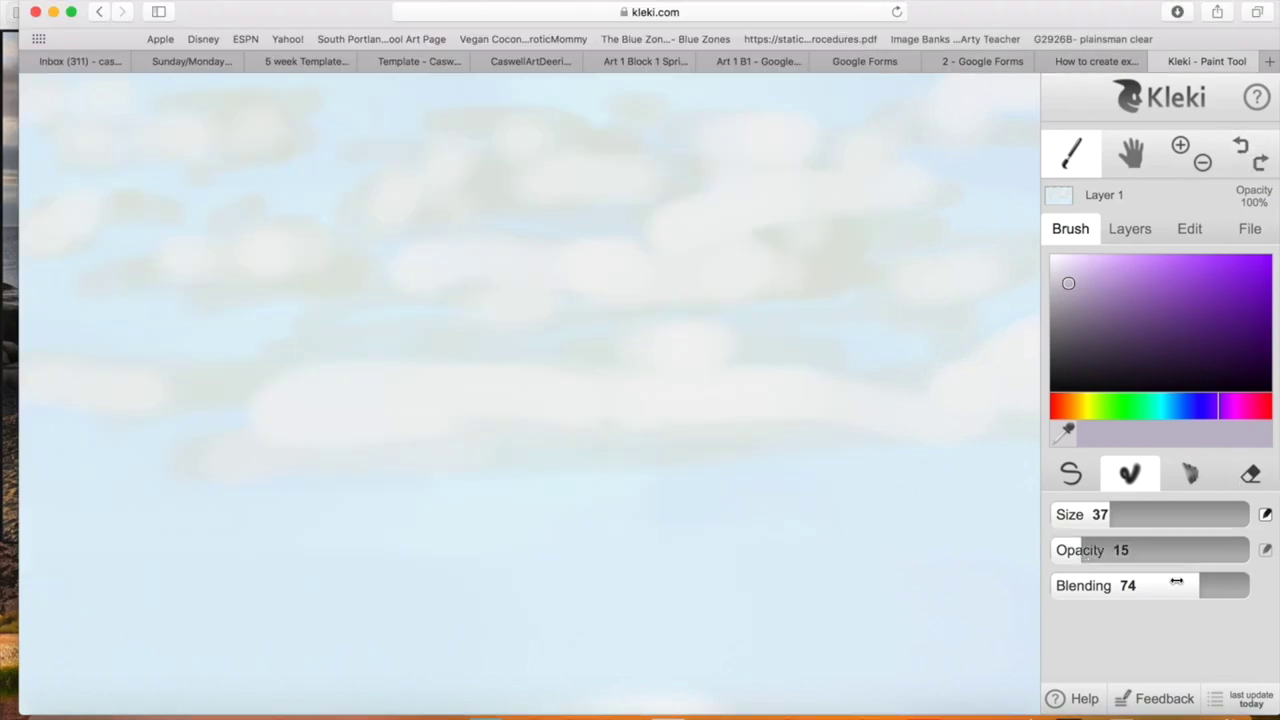
pyautogui.click(1228, 585)
pyautogui.moveTo(617, 443)
pyautogui.mouseDown()
pyautogui.moveTo(586, 426)
pyautogui.moveTo(404, 419)
pyautogui.mouseUp()
pyautogui.click(9, 300)
pyautogui.click(950, 420)
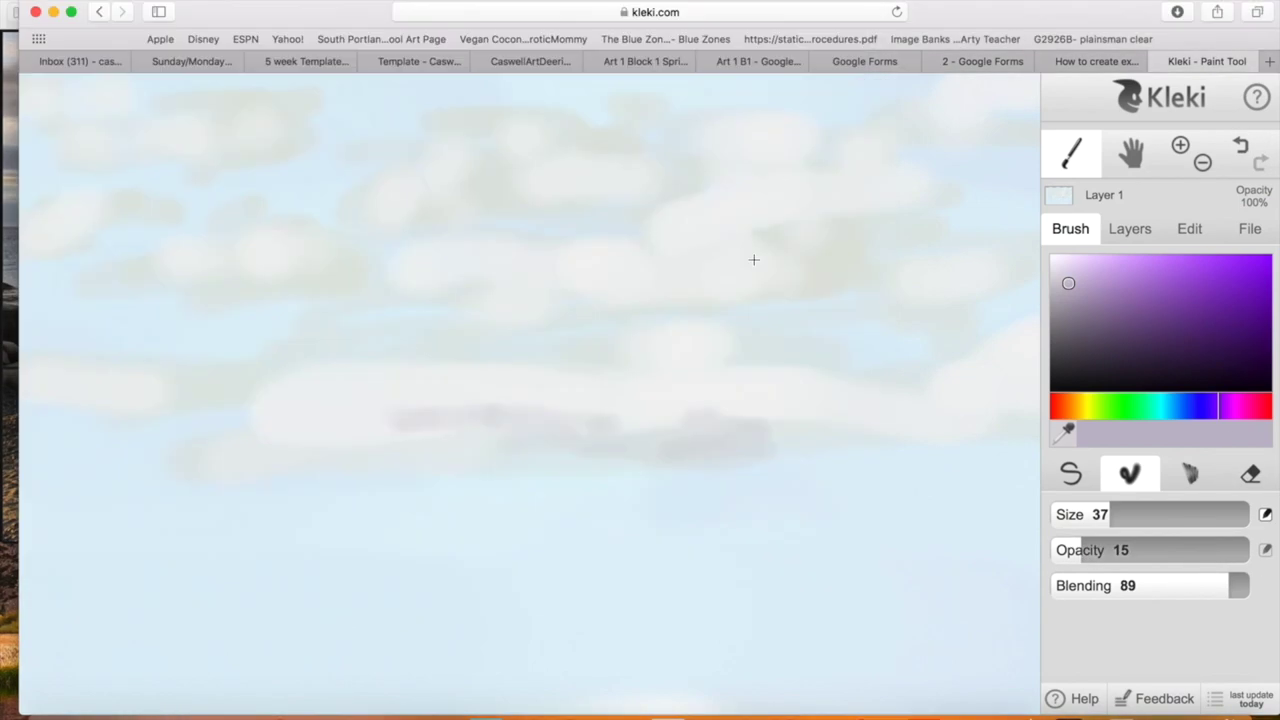
# - Add lavender shadows to the undersides of the middle, lower-right and upper-left clouds
pyautogui.moveTo(754, 260); pyautogui.dragTo(665, 288)
pyautogui.moveTo(760, 314); pyautogui.dragTo(792, 308)
pyautogui.moveTo(898, 289)
pyautogui.mouseDown()
pyautogui.moveTo(808, 254)
pyautogui.moveTo(606, 281)
pyautogui.mouseUp()
pyautogui.moveTo(810, 390); pyautogui.dragTo(895, 392)
pyautogui.moveTo(255, 163); pyautogui.dragTo(187, 170)
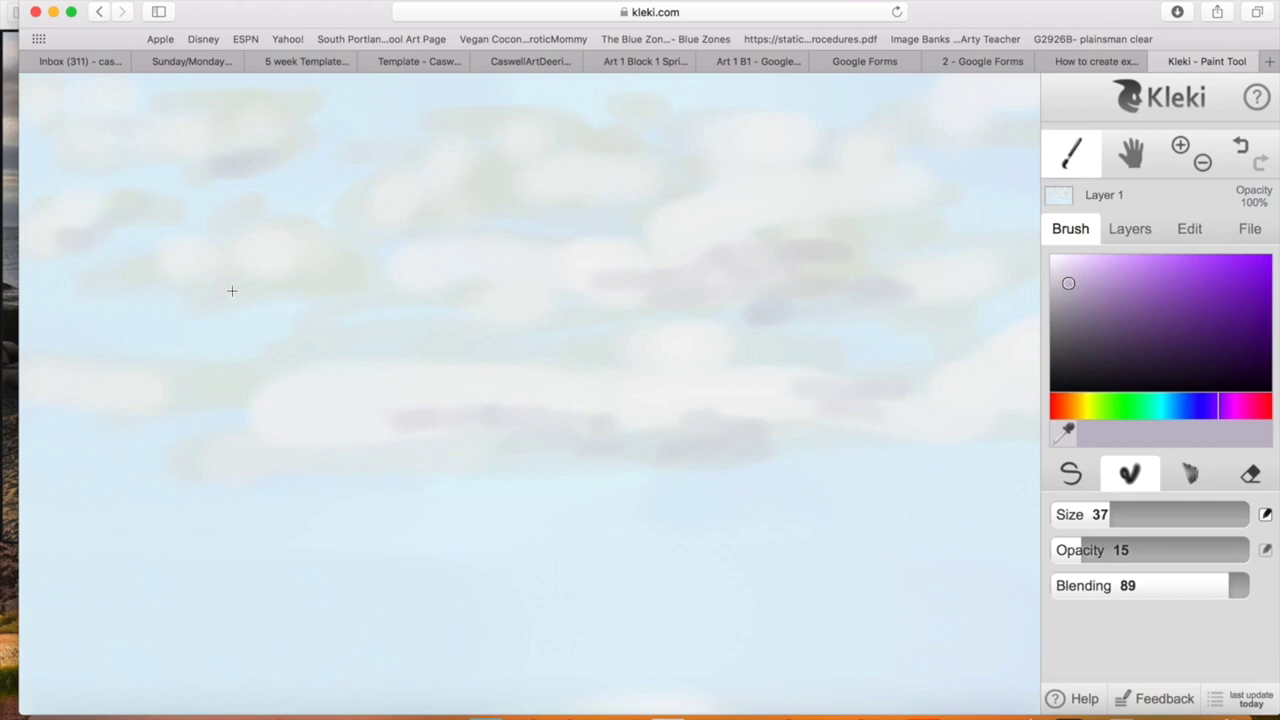
# - Build a broad lavender cloud bank in the lower-left part of the sky, following the reference photo
pyautogui.press('super+Tab')
pyautogui.press('super+Tab')
pyautogui.moveTo(160, 445)
pyautogui.mouseDown()
pyautogui.moveTo(80, 431)
pyautogui.moveTo(189, 446)
pyautogui.moveTo(72, 448)
pyautogui.moveTo(150, 470)
pyautogui.mouseUp()
pyautogui.press('super+Tab')
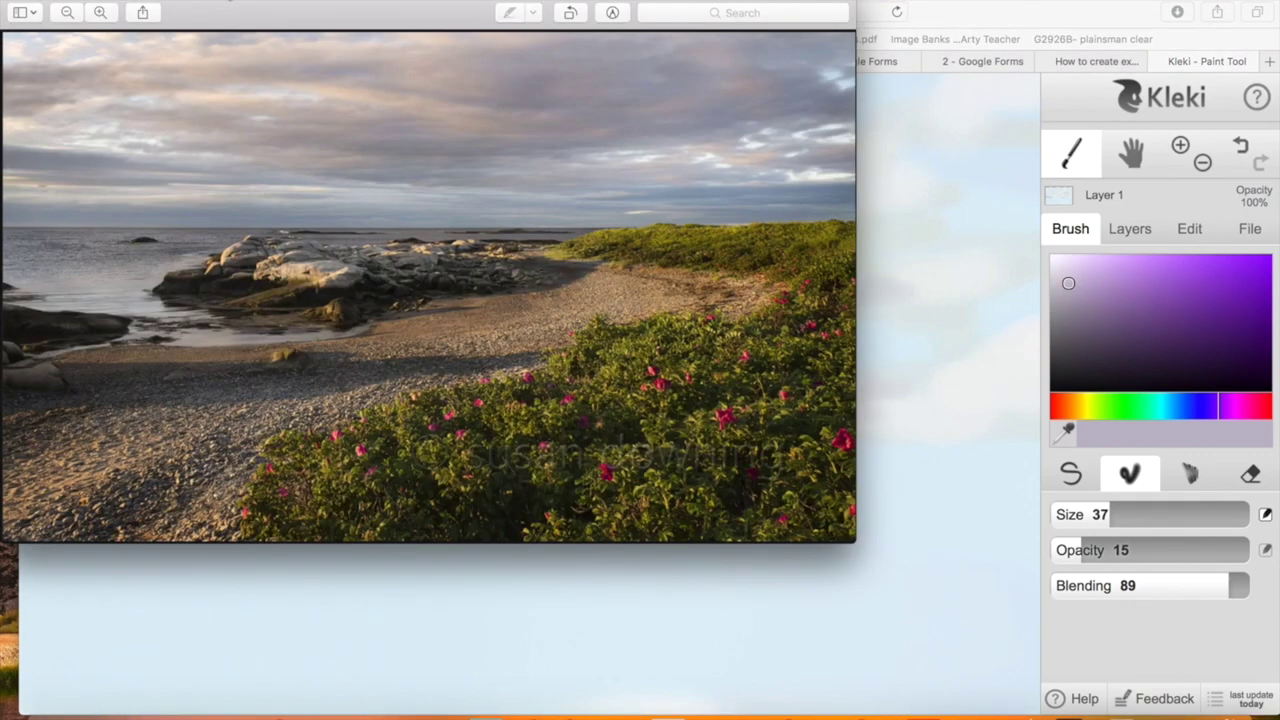
pyautogui.press('super+Tab')
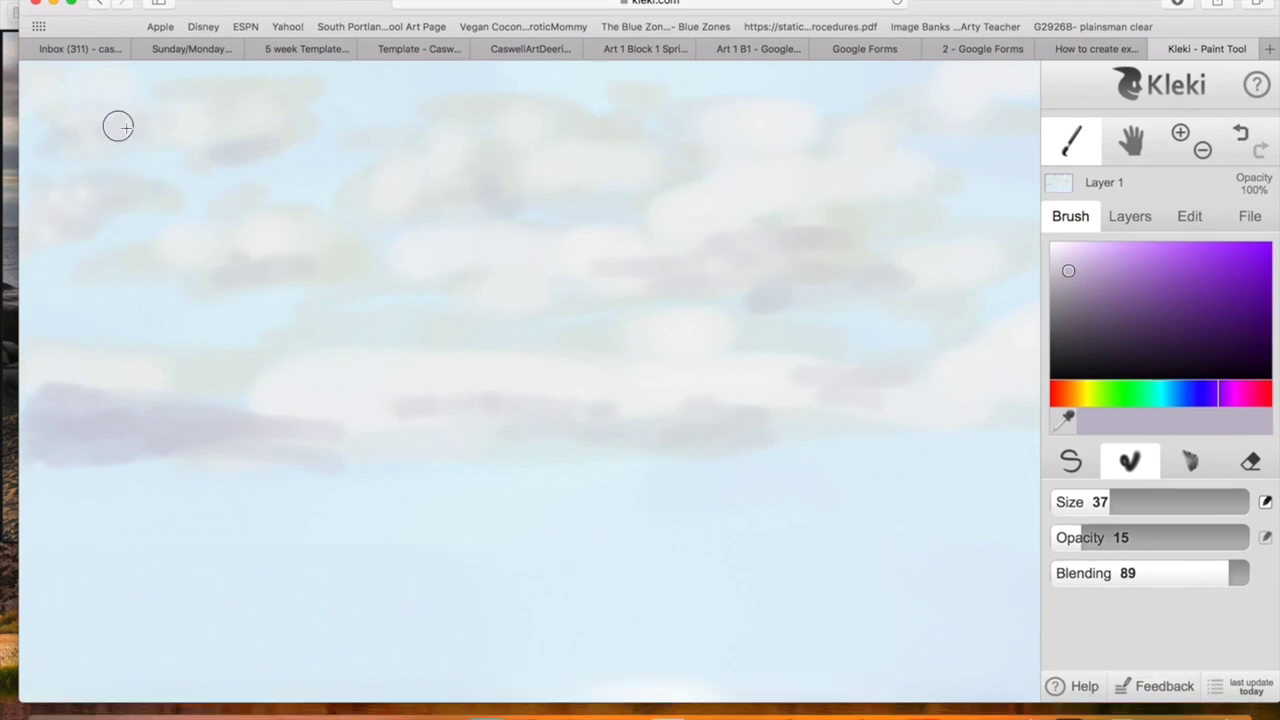
pyautogui.moveTo(22, 363)
pyautogui.mouseDown()
pyautogui.moveTo(283, 391)
pyautogui.moveTo(229, 343)
pyautogui.moveTo(300, 352)
pyautogui.mouseUp()
pyautogui.press('super+Tab')
pyautogui.press('super+Tab')
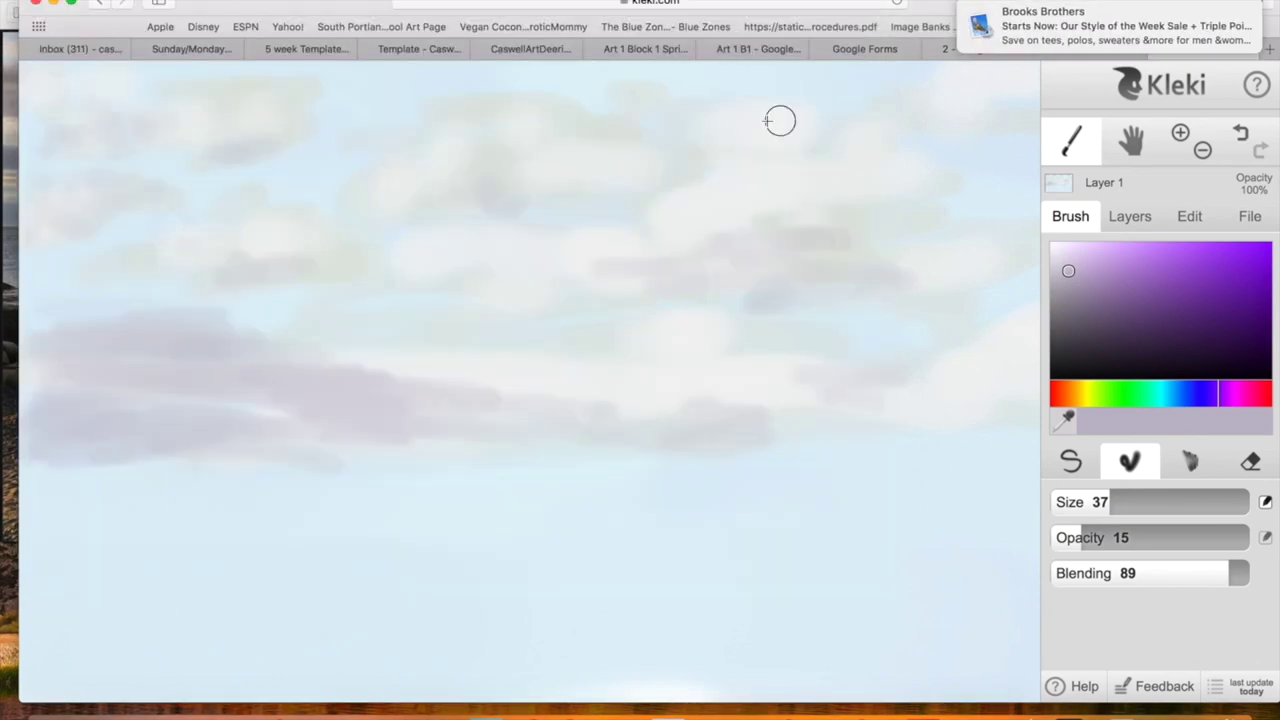
# - Shade the upper-right clouds with lavender, raise blending to 95, and soften the shadows against the reference photo
pyautogui.moveTo(778, 120)
pyautogui.mouseDown()
pyautogui.moveTo(820, 154)
pyautogui.moveTo(640, 226)
pyautogui.moveTo(1041, 215)
pyautogui.moveTo(737, 391)
pyautogui.moveTo(826, 396)
pyautogui.mouseUp()
pyautogui.click(1240, 573)
pyautogui.moveTo(953, 287); pyautogui.dragTo(908, 250)
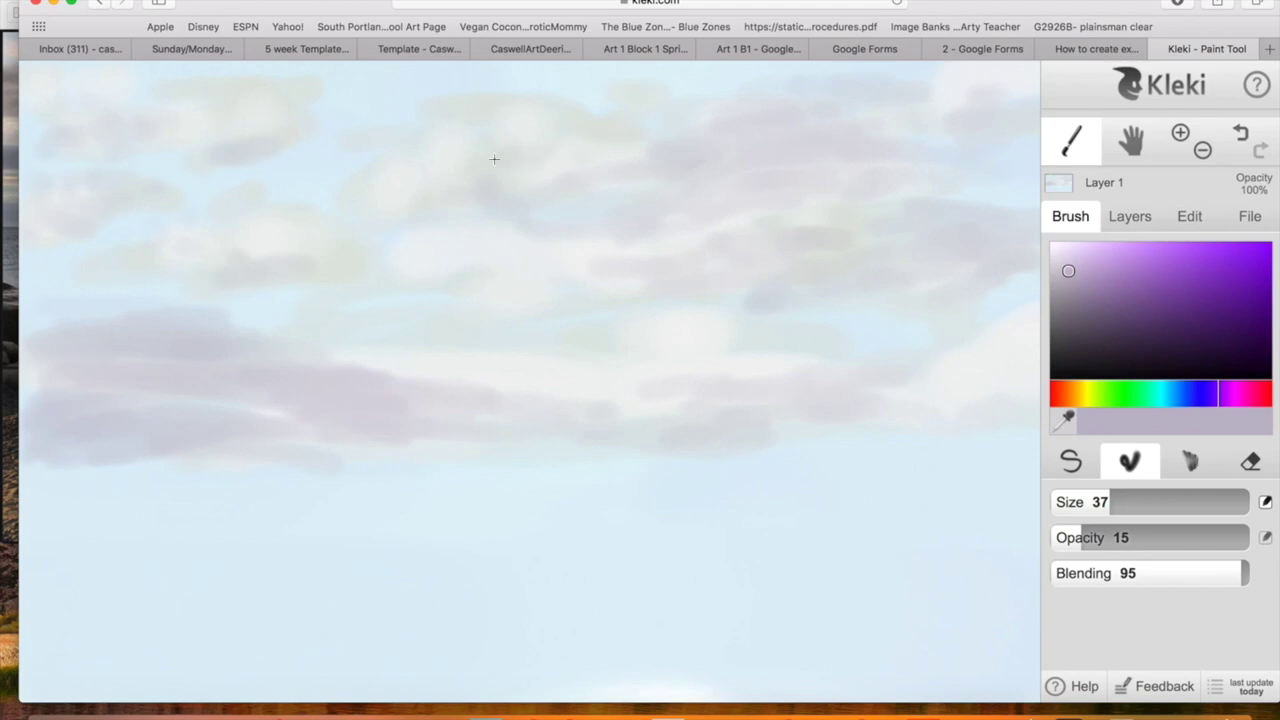
pyautogui.press('super+Tab')
pyautogui.press('super+Tab')
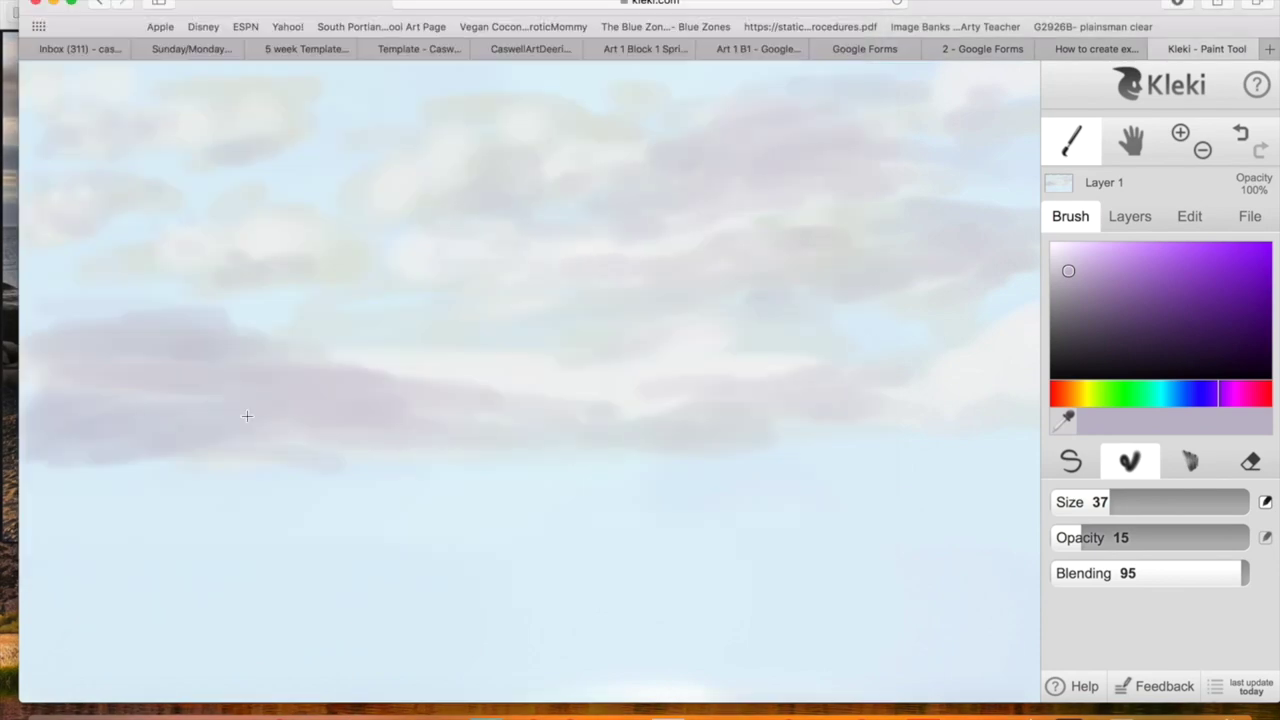
# - Deepen the cloud shadows at the right edge of the sky with a dark blue-violet at opacity 5
pyautogui.click(1213, 395)
pyautogui.click(1199, 395)
pyautogui.click(1113, 301)
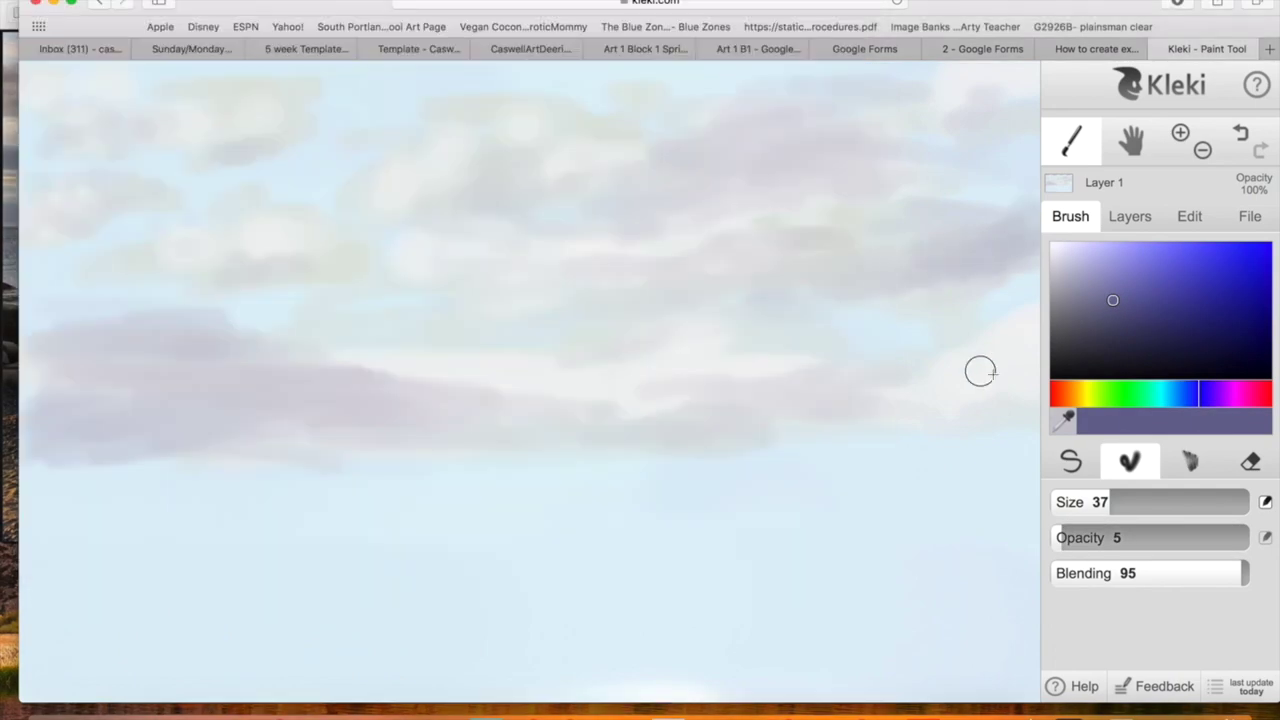
# - Shade the lower-left cloud bank and upper-left clouds with a soft blue-lavender at opacity 13 and blending 74
pyautogui.keyDown('alt'); pyautogui.click(329, 416); pyautogui.keyUp('alt')
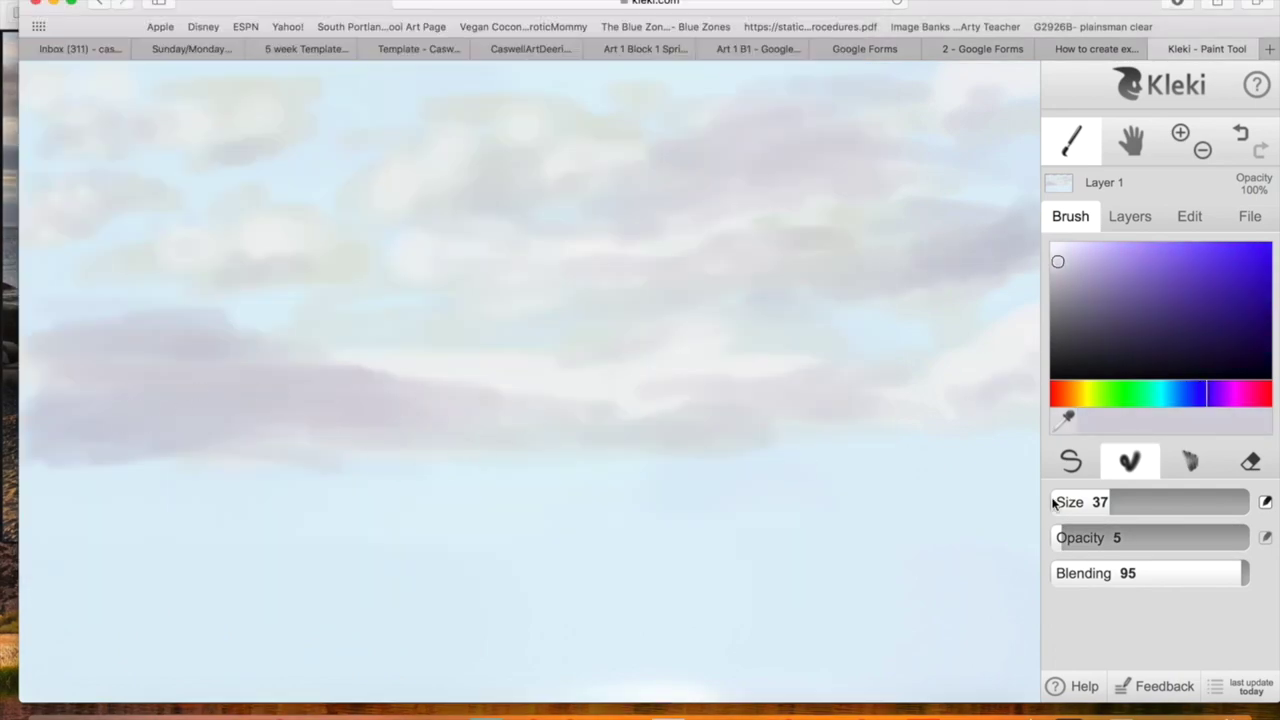
pyautogui.moveTo(1058, 538); pyautogui.dragTo(1077, 538)
pyautogui.moveTo(1237, 570); pyautogui.dragTo(1198, 571)
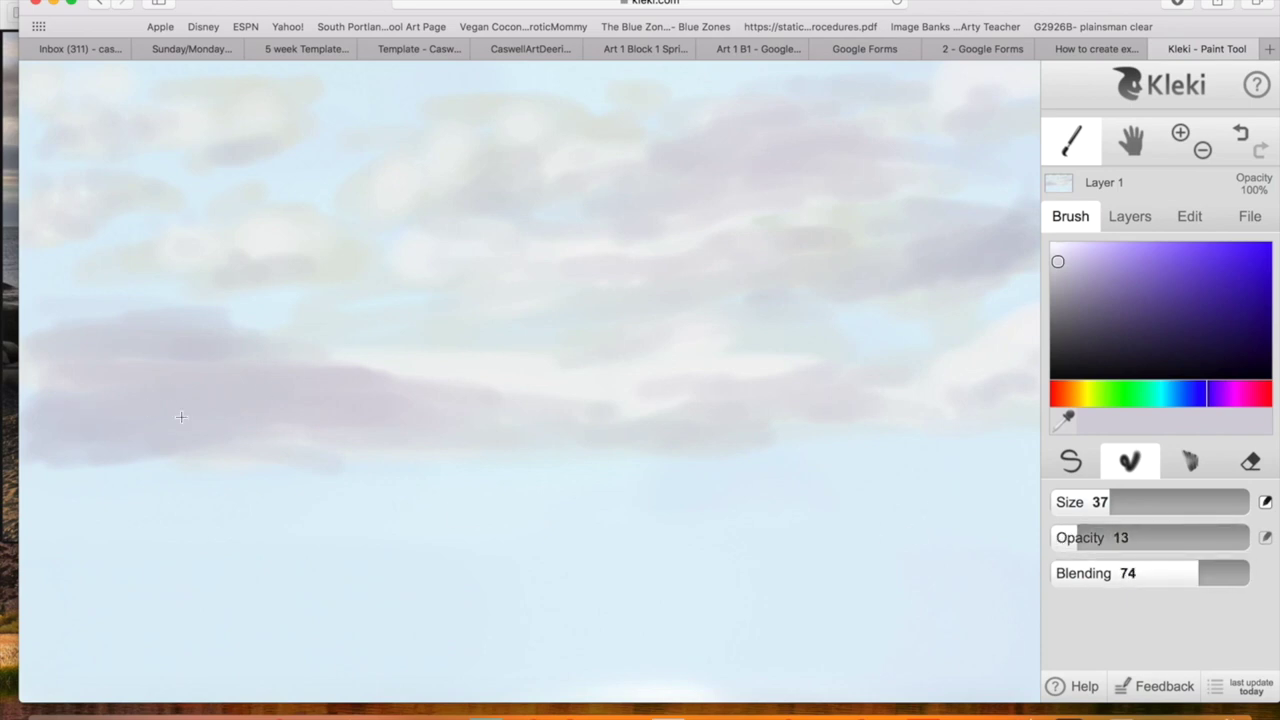
pyautogui.moveTo(1208, 394); pyautogui.dragTo(1199, 394)
pyautogui.click(1077, 267)
pyautogui.moveTo(208, 404)
pyautogui.mouseDown()
pyautogui.moveTo(79, 419)
pyautogui.moveTo(302, 420)
pyautogui.mouseUp()
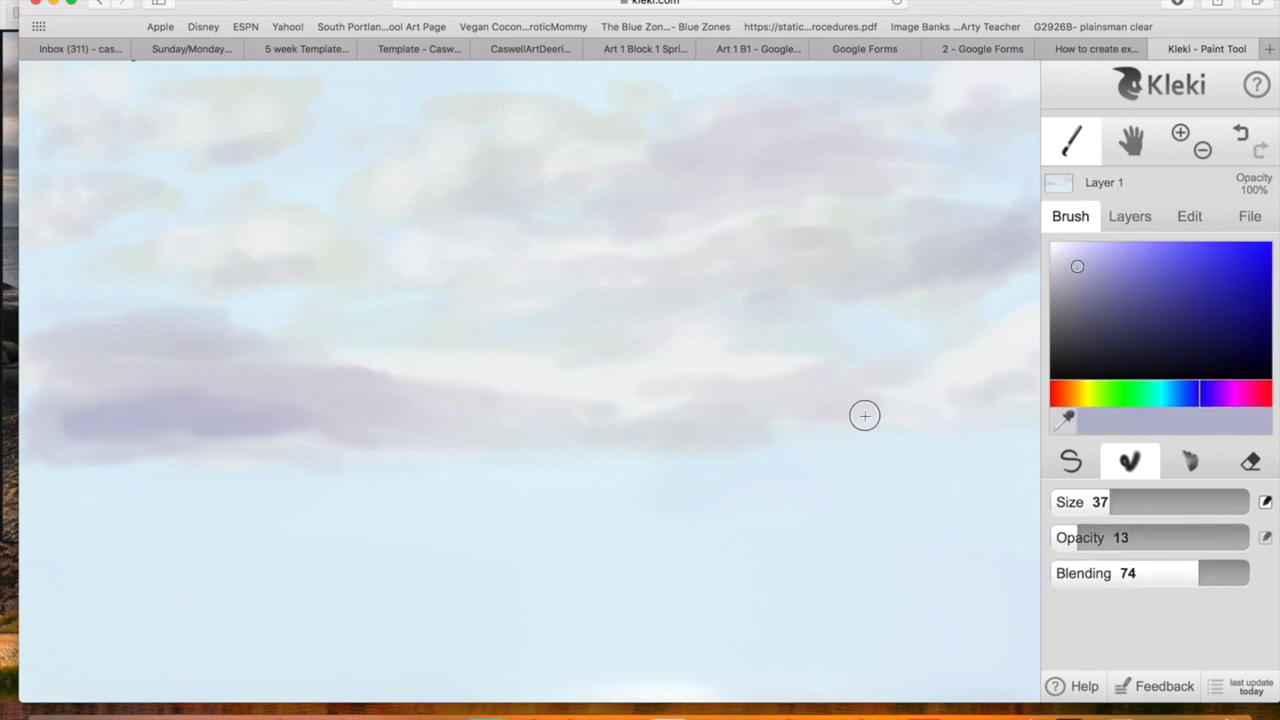
pyautogui.moveTo(59, 176); pyautogui.dragTo(254, 112)
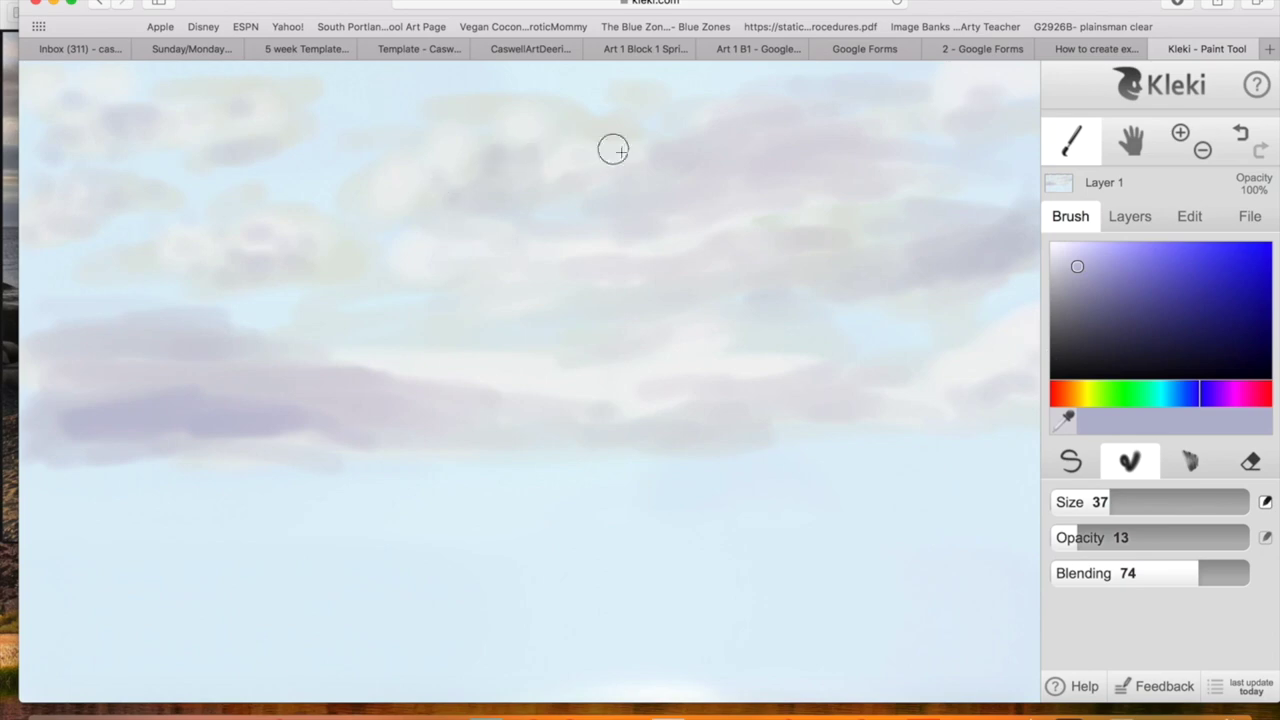
# - Add pale warm-yellow highlights at opacity 8 to the upper, middle and lower-left clouds, referring to the reference photo
pyautogui.click(1080, 394)
pyautogui.click(1102, 246)
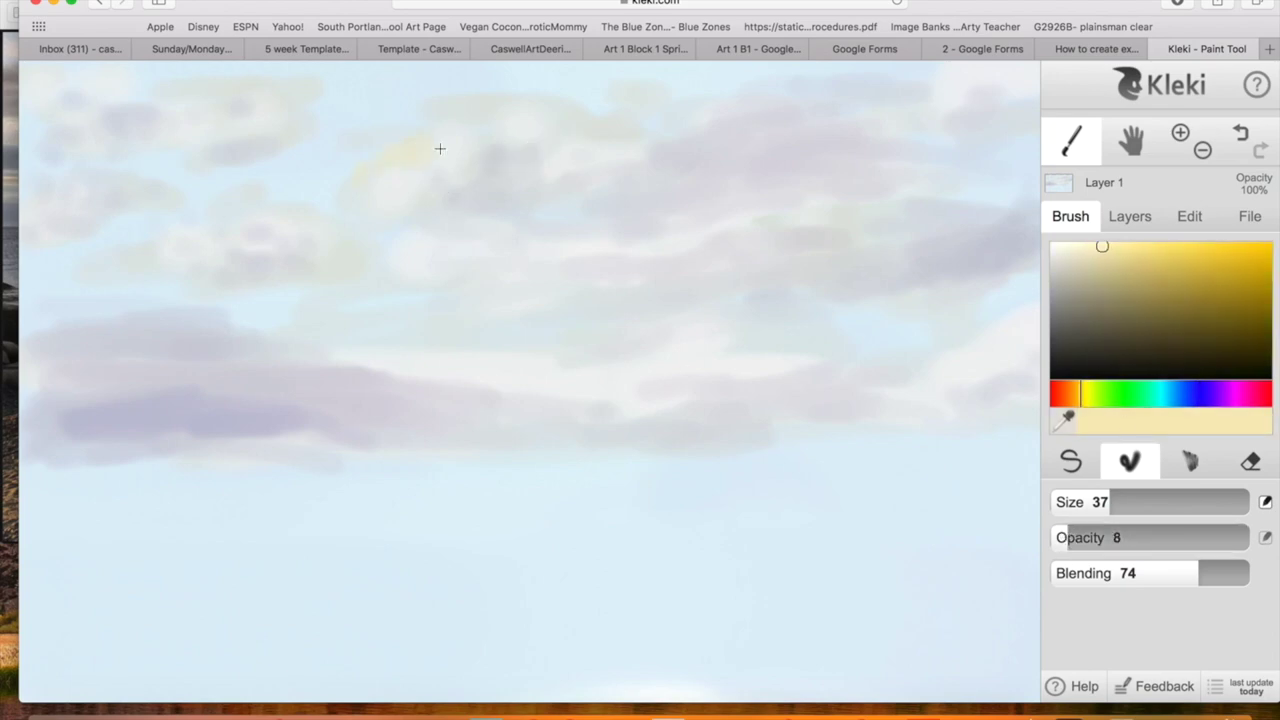
pyautogui.click(12, 112)
pyautogui.click(610, 590)
pyautogui.moveTo(700, 236); pyautogui.dragTo(507, 250)
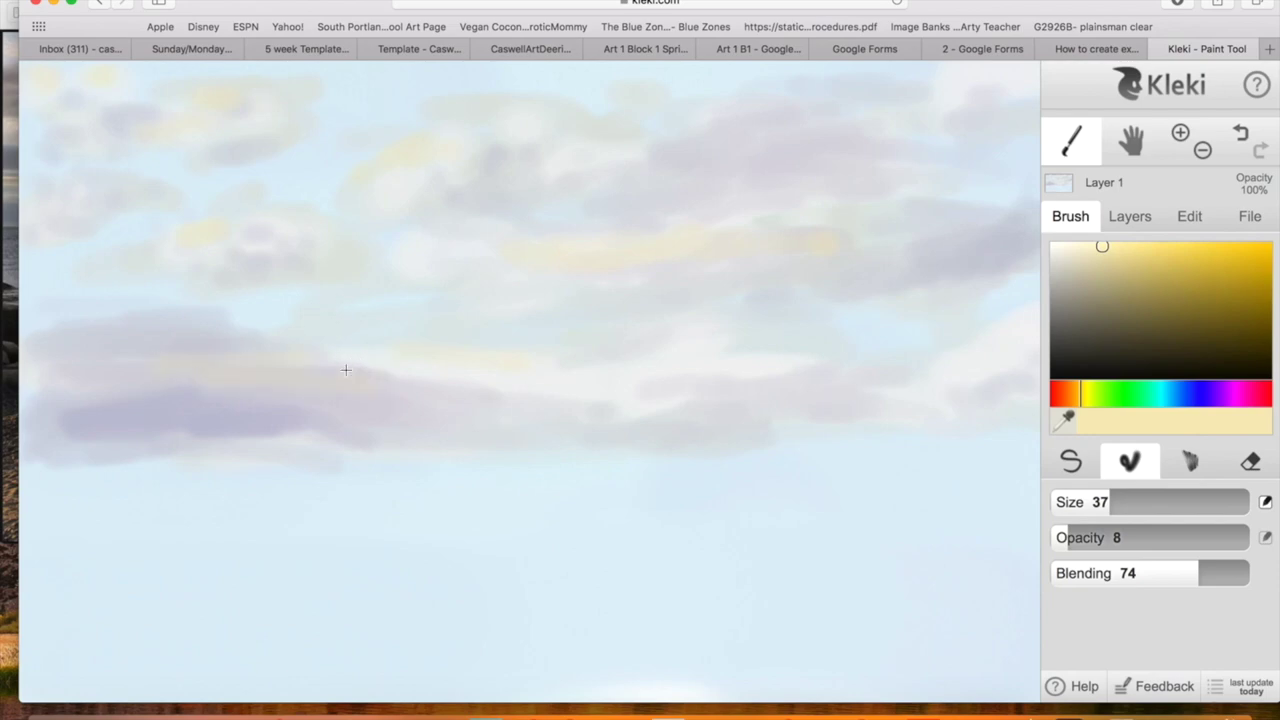
pyautogui.click(9, 155)
pyautogui.click(890, 162)
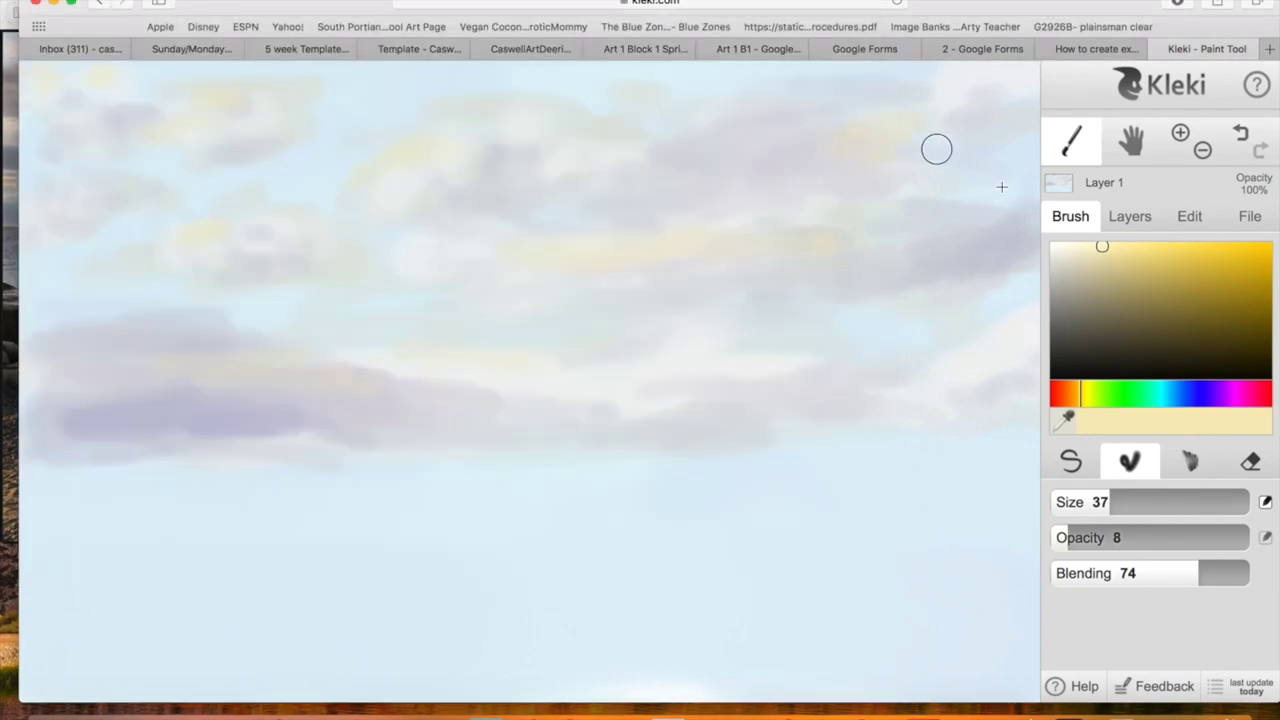